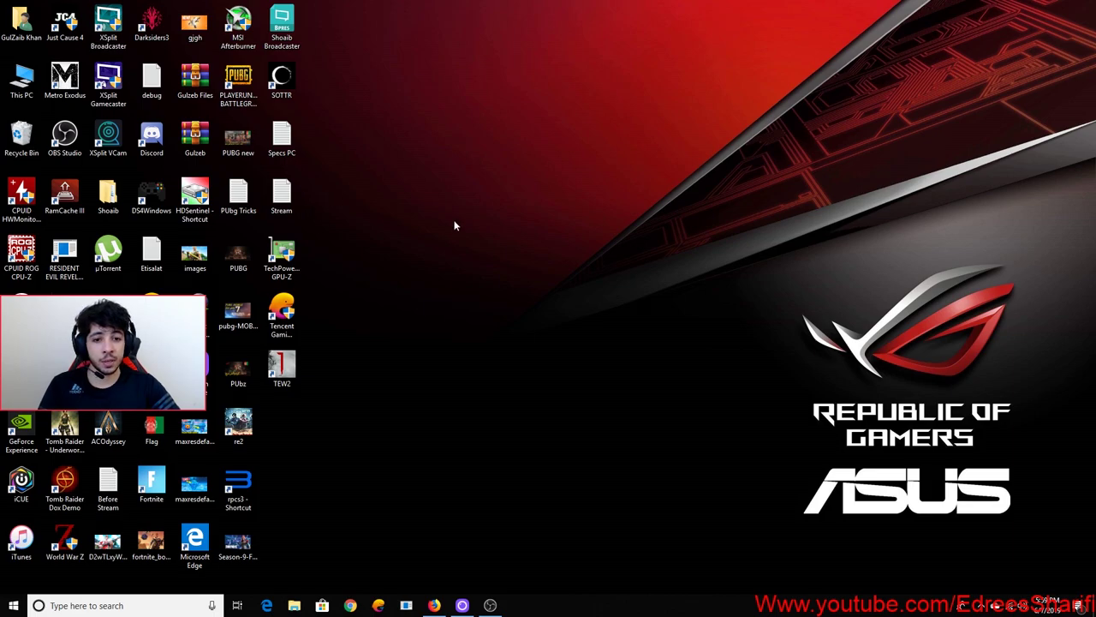
# Refresh the desktop several times and select two rows of desktop icons
pyautogui.rightClick(423, 220)
pyautogui.click(433, 252)
pyautogui.rightClick(430, 233)
pyautogui.click(450, 267)
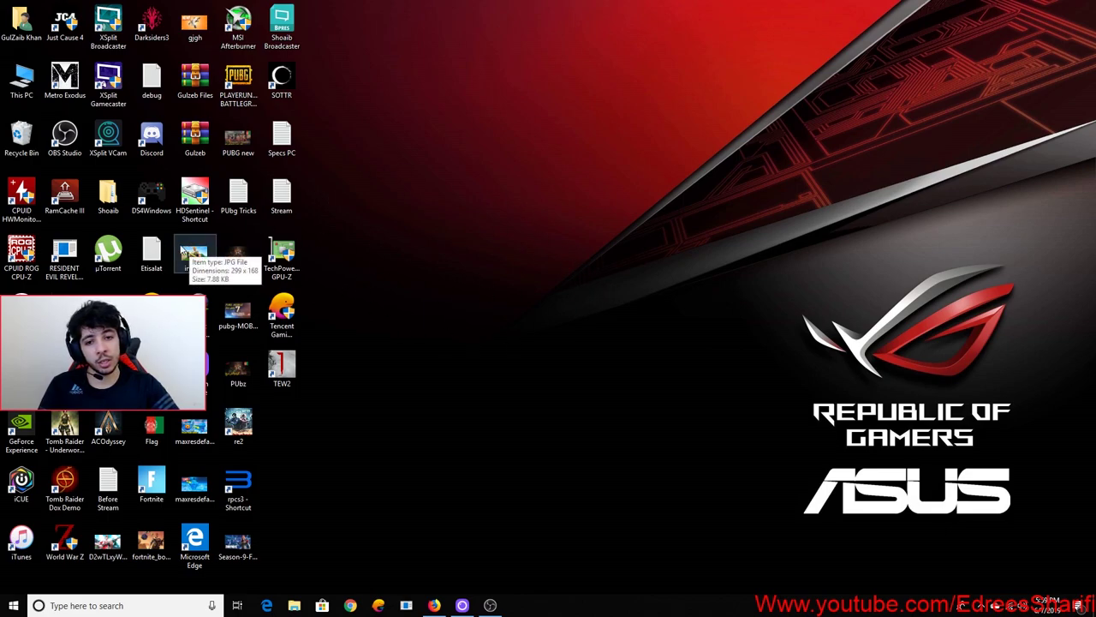
pyautogui.rightClick(532, 214)
pyautogui.click(559, 247)
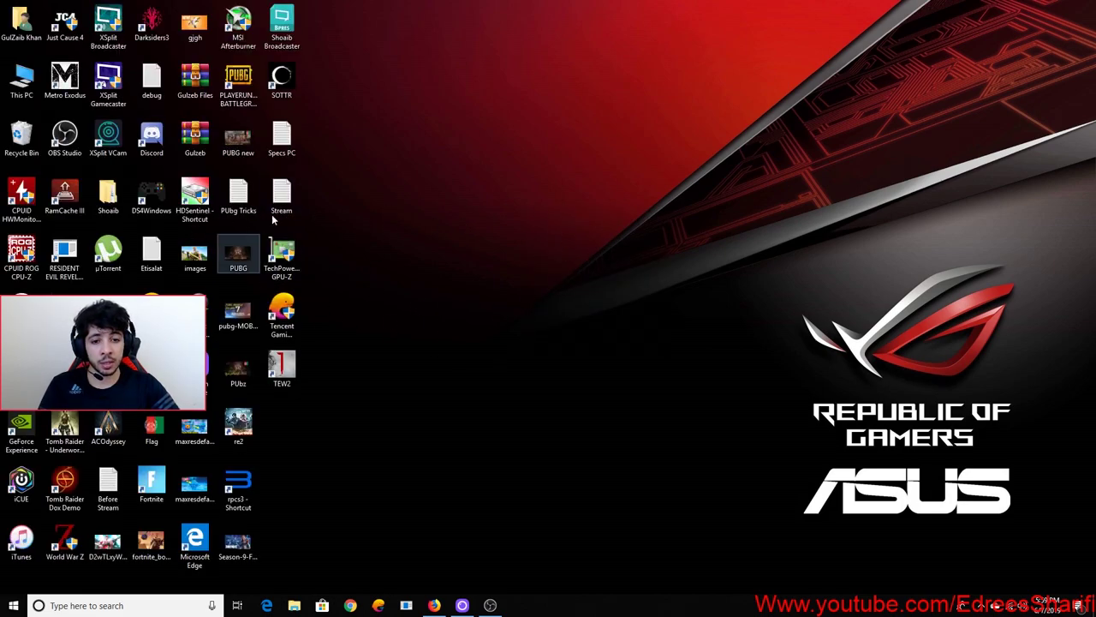
pyautogui.moveTo(338, 226); pyautogui.dragTo(13, 317)
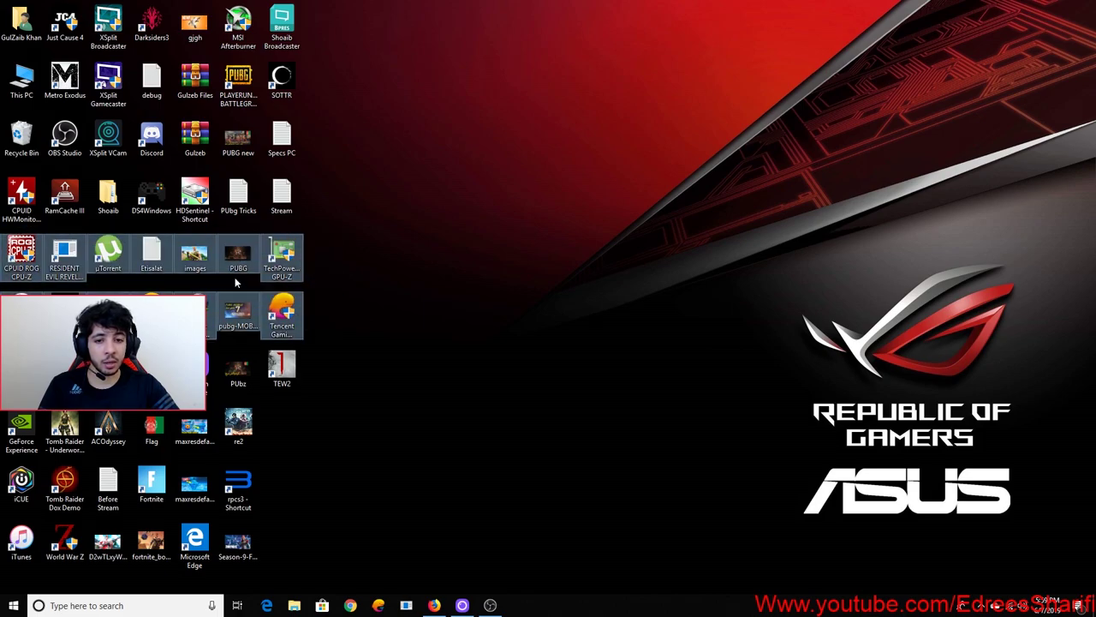
pyautogui.rightClick(399, 228)
pyautogui.click(420, 261)
pyautogui.rightClick(390, 233)
pyautogui.click(424, 268)
pyautogui.rightClick(398, 229)
pyautogui.click(429, 268)
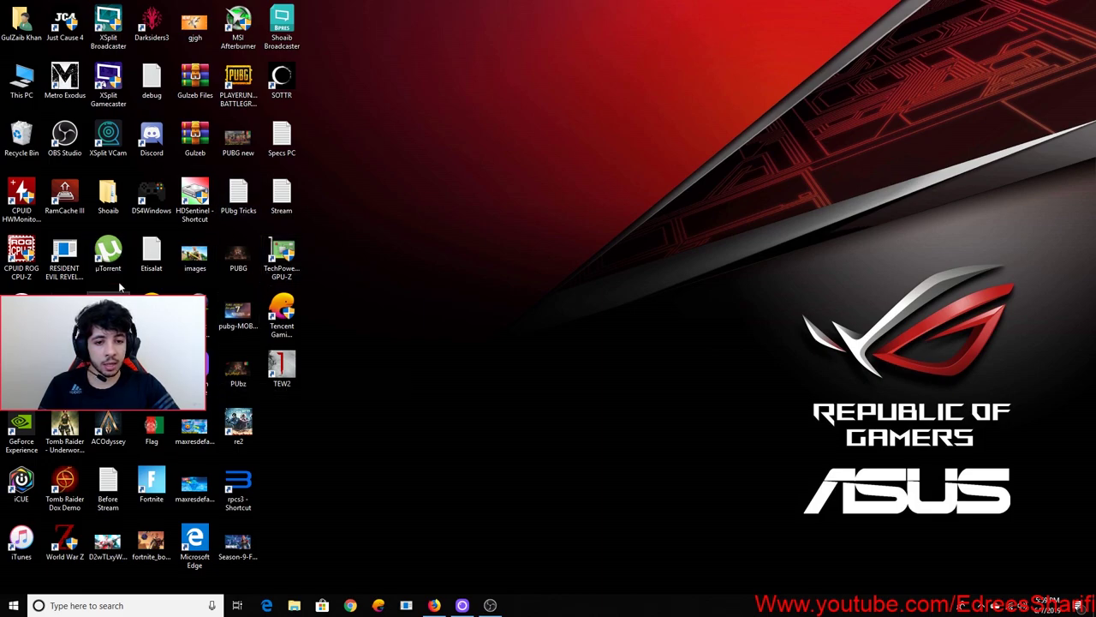
# Switch to Firefox, dismiss the default-browser prompt and load google.com
pyautogui.click(433, 607)
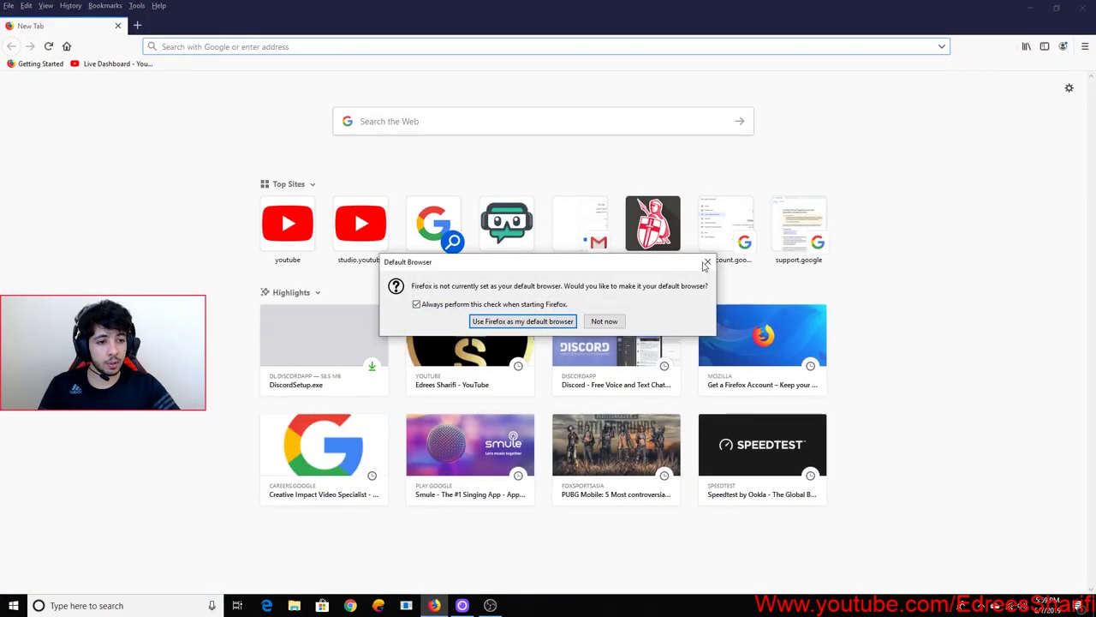
pyautogui.press('Escape')
pyautogui.write('goog')
pyautogui.press('Return')
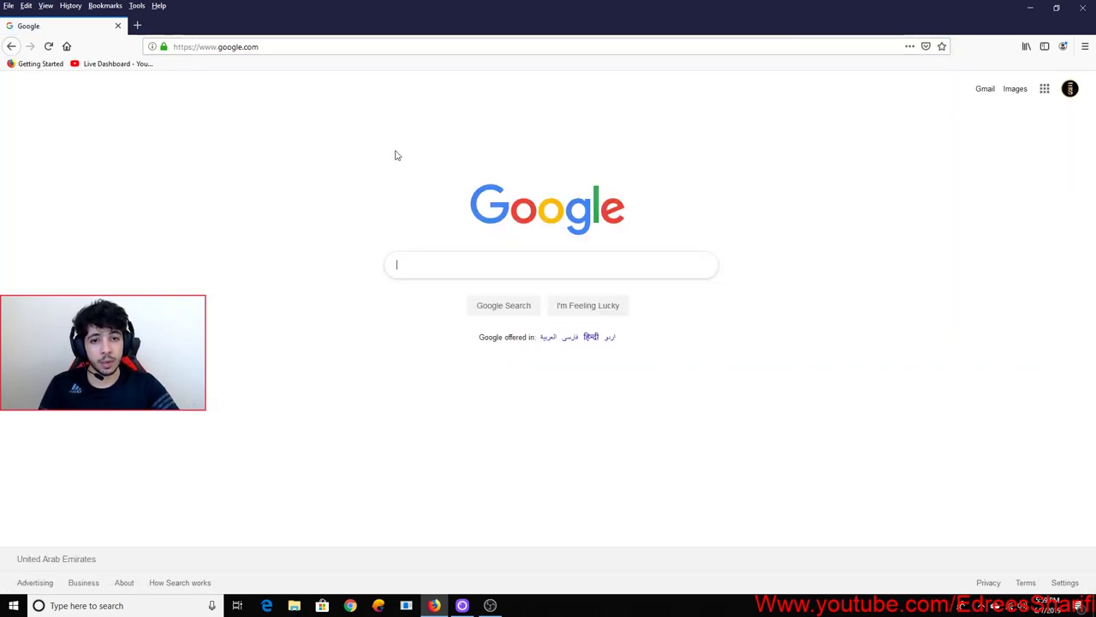
# Search Google for 'tencent gaming', fixing the typo first
pyautogui.click(504, 257)
pyautogui.write('tencent gtaming')
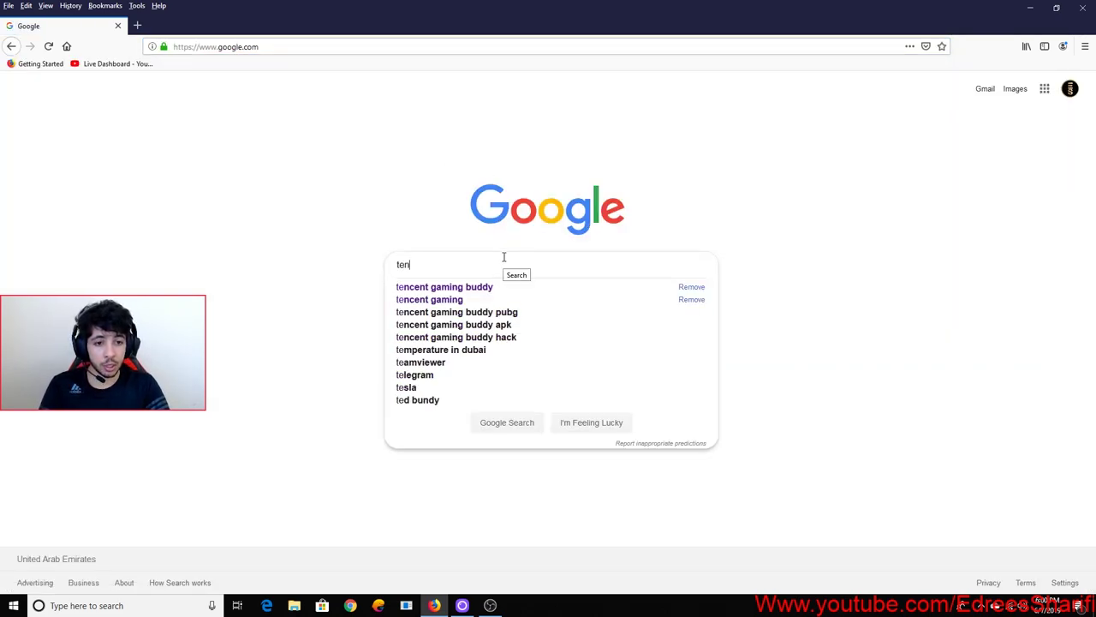
pyautogui.press('BackSpace')
pyautogui.press('BackSpace')
pyautogui.press('BackSpace')
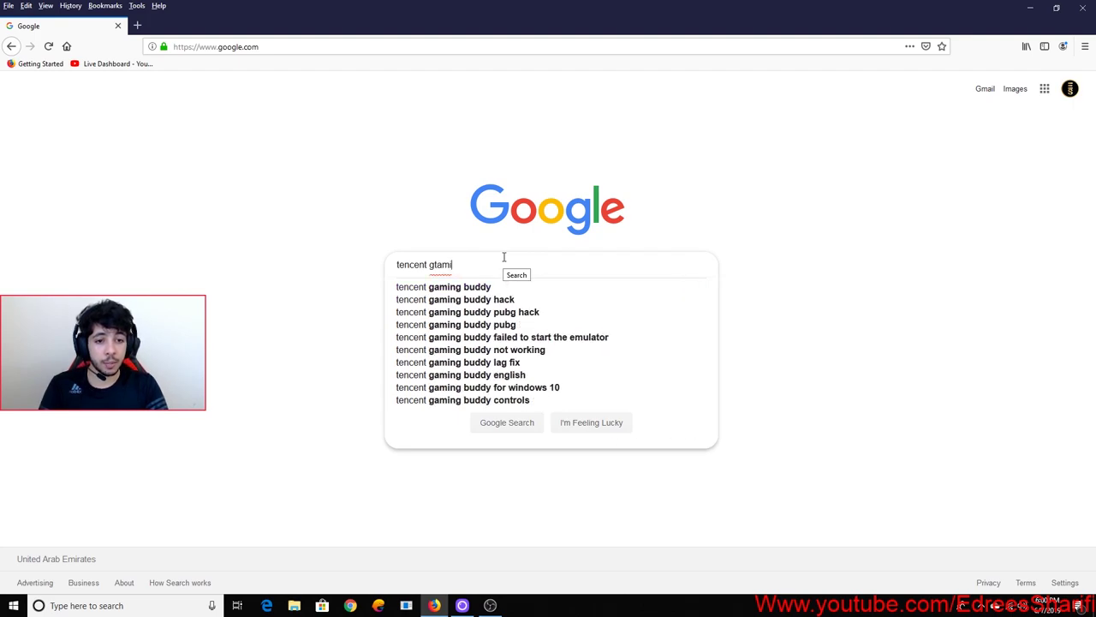
pyautogui.press('BackSpace')
pyautogui.write('aming')
pyautogui.press('Return')
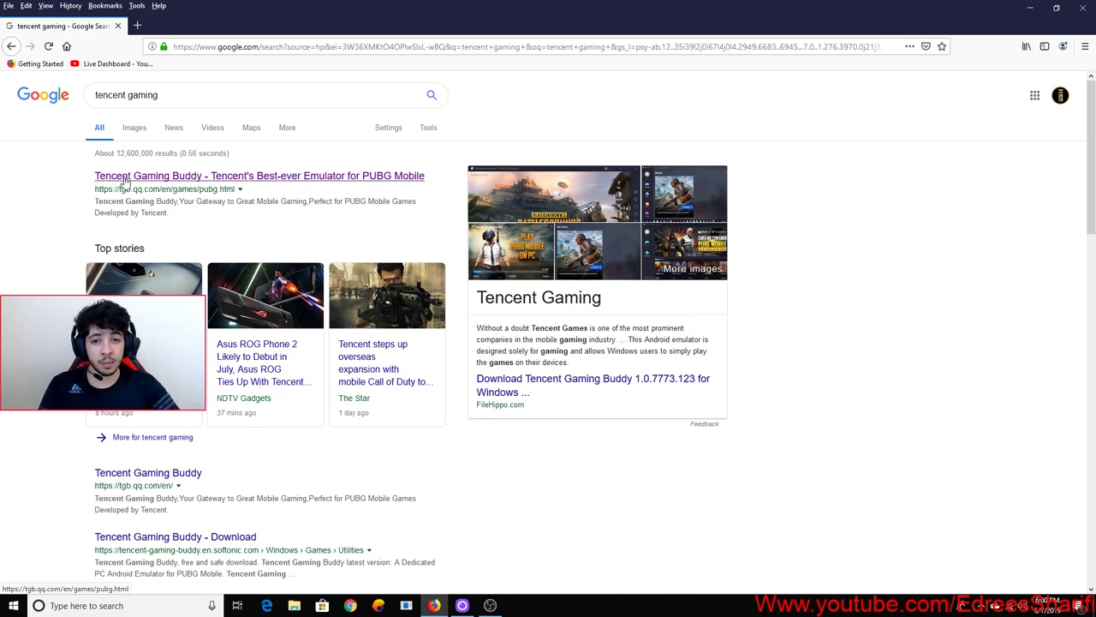
# Download the Tencent Gaming Buddy installer from the official page, reusing the complete file, and launch it
pyautogui.click(180, 177)
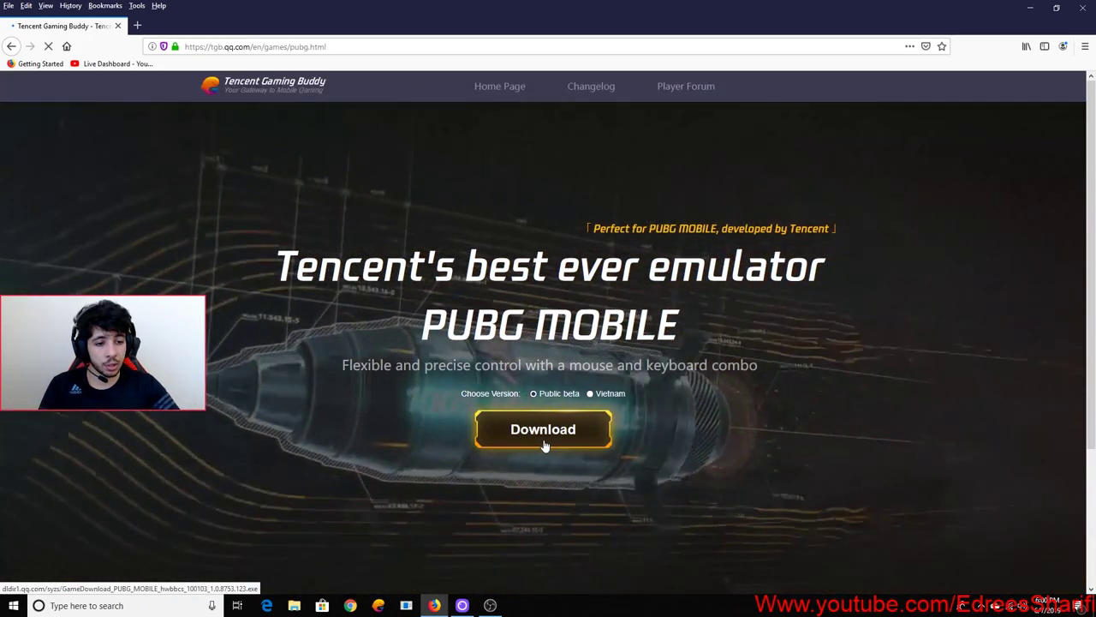
pyautogui.click(542, 438)
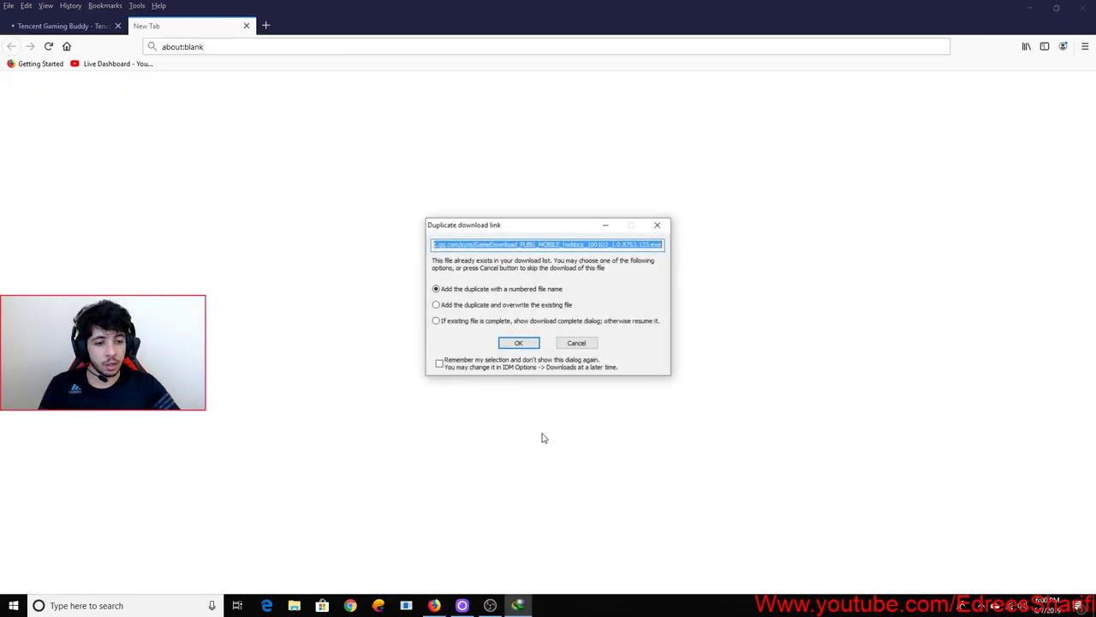
pyautogui.click(491, 324)
pyautogui.click(526, 349)
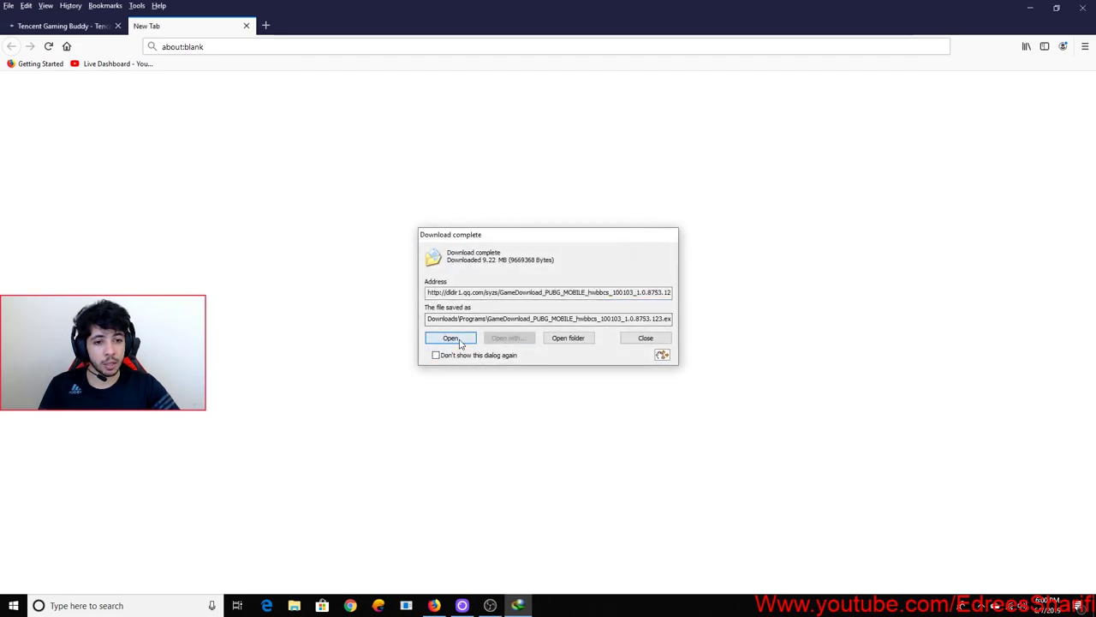
pyautogui.click(458, 339)
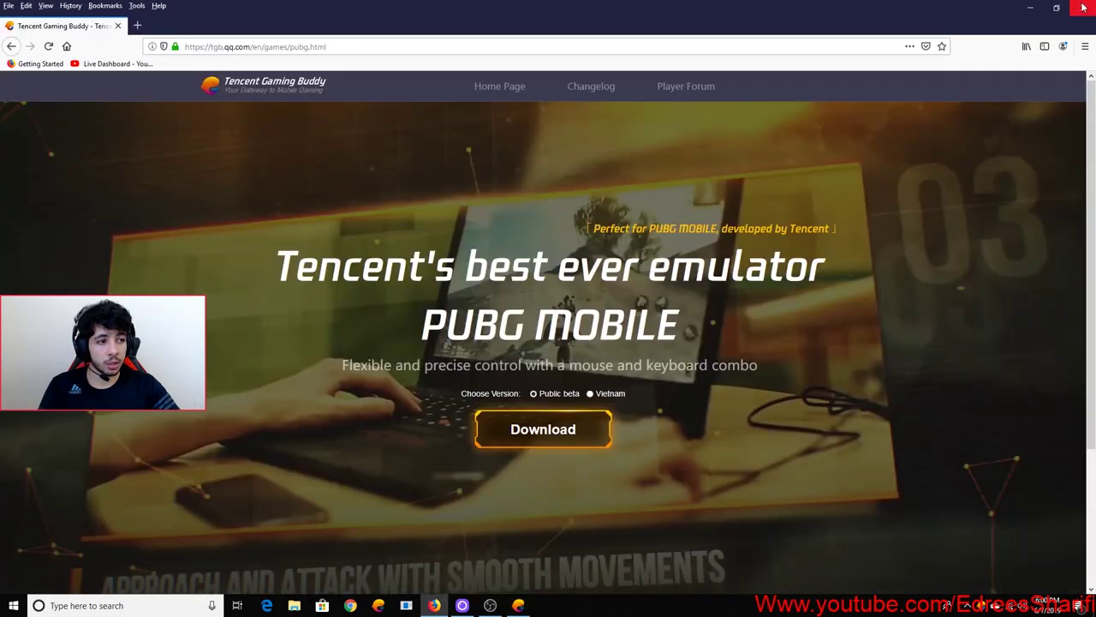
# Minimize Firefox and refresh the desktop
pyautogui.click(1030, 7)
pyautogui.rightClick(729, 55)
pyautogui.click(757, 89)
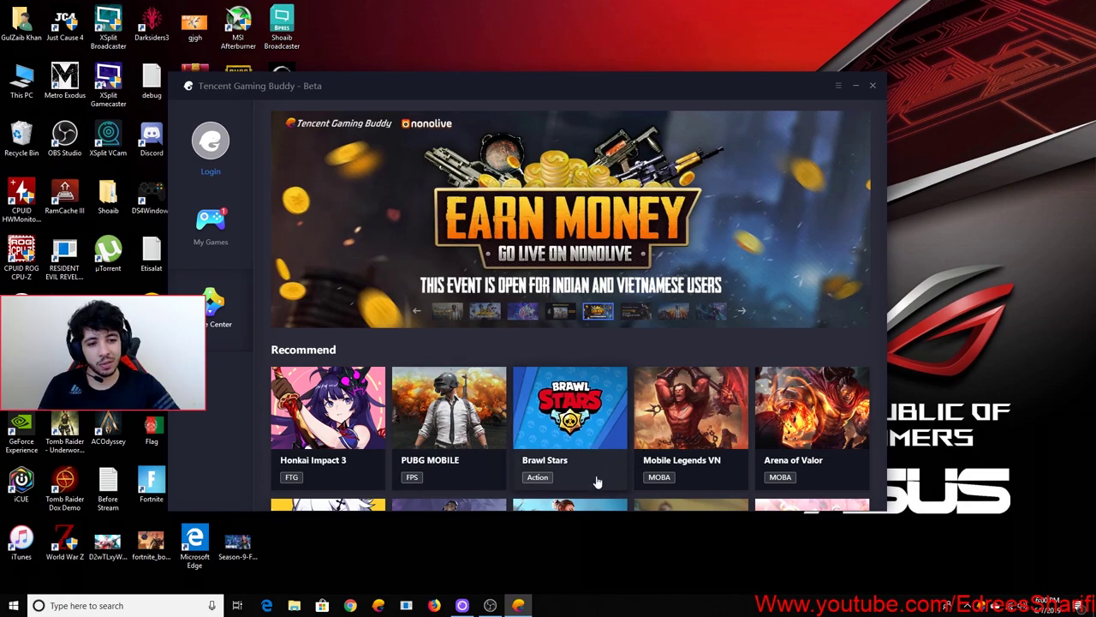
# Move the window, try PUBG MOBILE, exit the engine window, then open the PUBG MOBILE detail page
pyautogui.moveTo(375, 88); pyautogui.dragTo(411, 67)
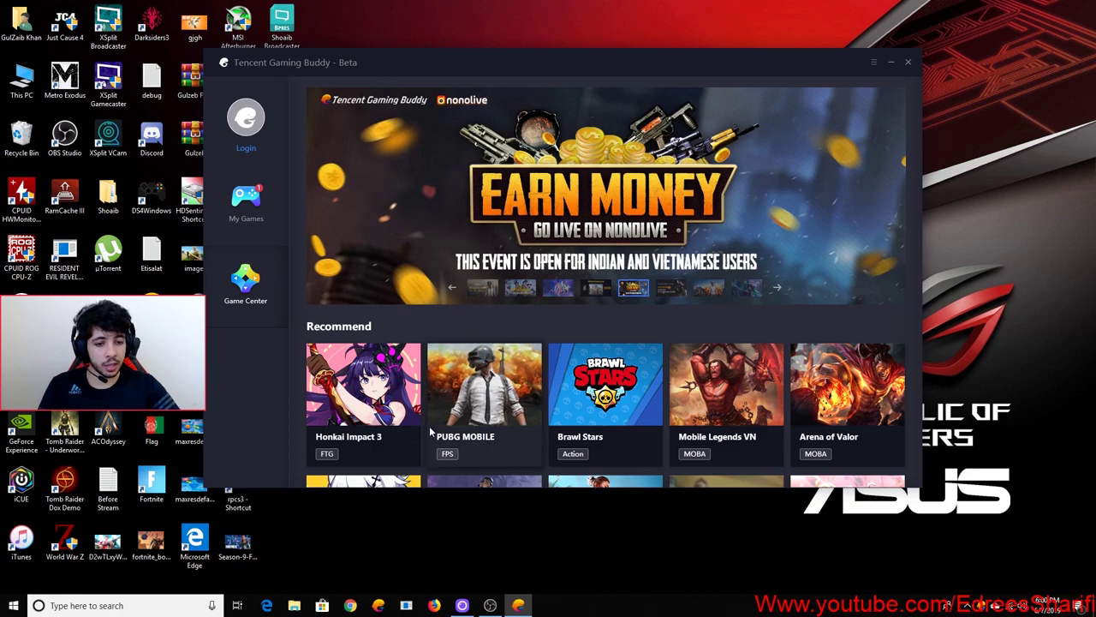
pyautogui.click(464, 449)
pyautogui.click(1024, 12)
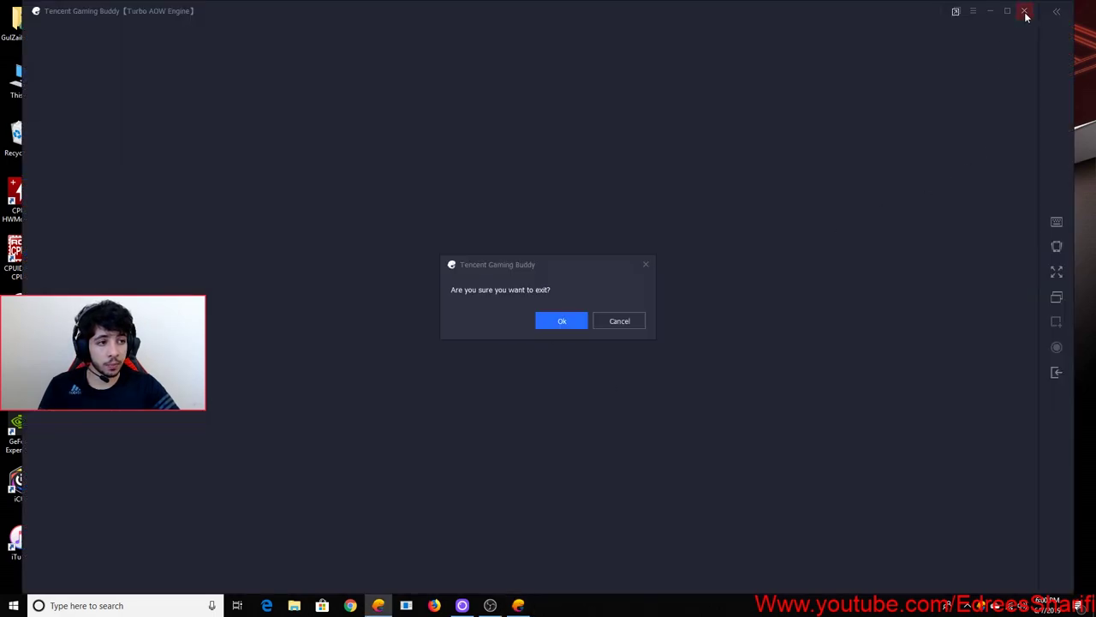
pyautogui.click(562, 321)
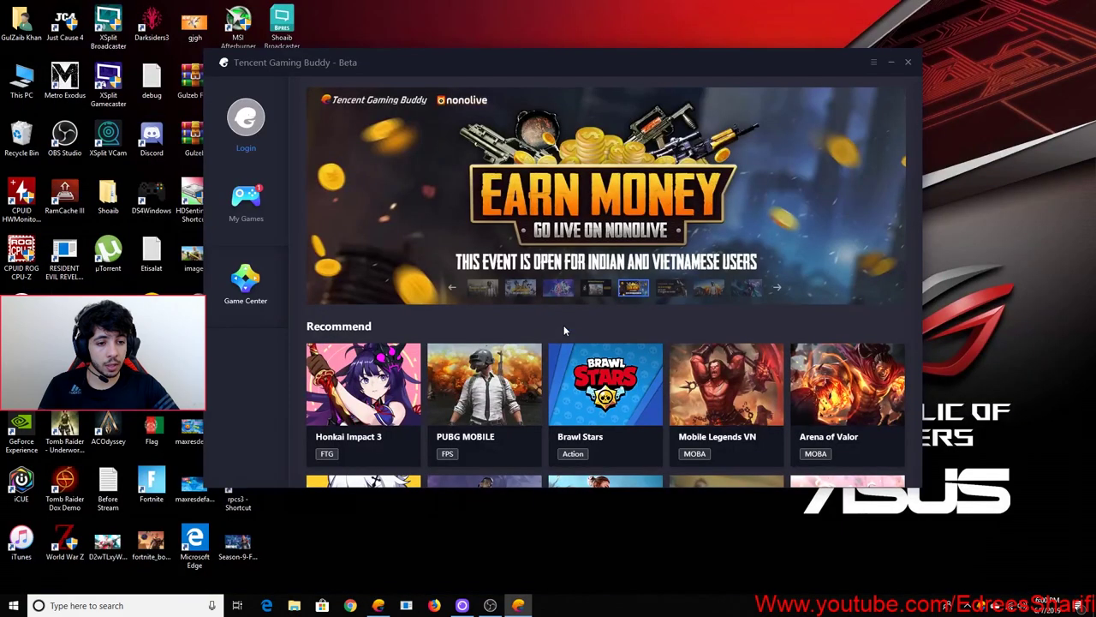
pyautogui.click(464, 394)
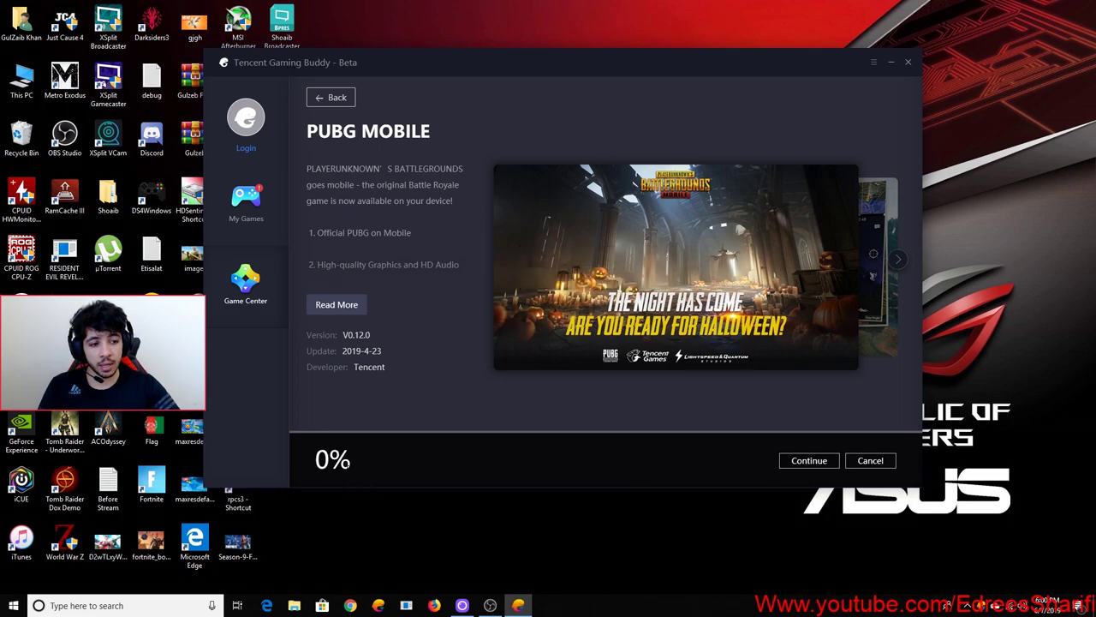
# Resume the PUBG MOBILE download and move the emulator engine window down-left
pyautogui.click(785, 463)
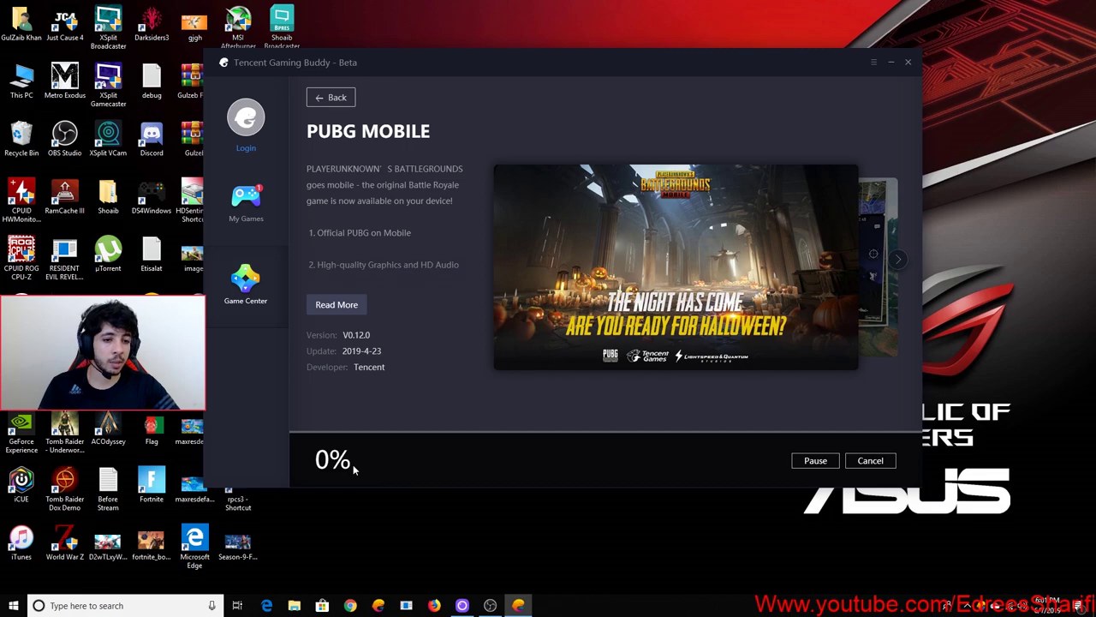
pyautogui.rightClick(1047, 281)
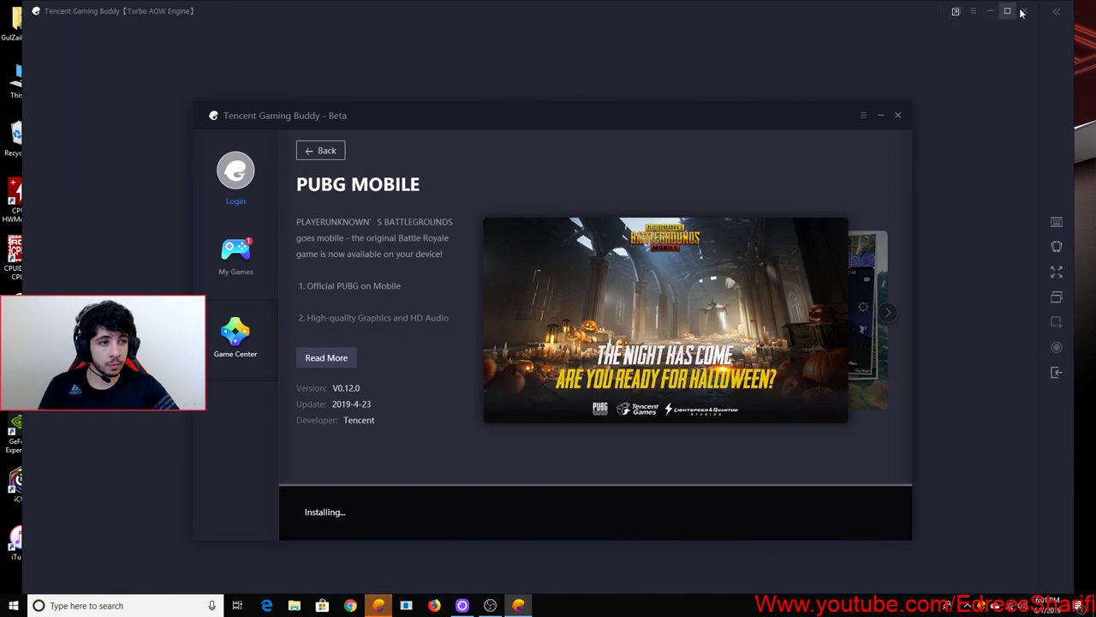
pyautogui.click(861, 9)
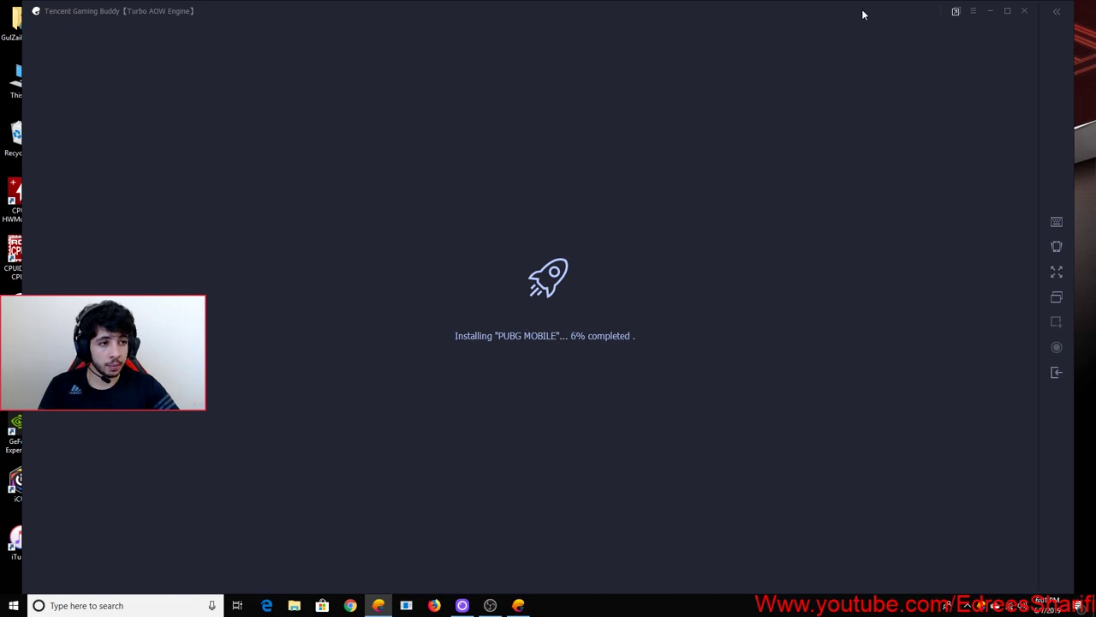
pyautogui.moveTo(863, 14); pyautogui.dragTo(763, 43)
pyautogui.rightClick(1057, 115)
pyautogui.click(1057, 148)
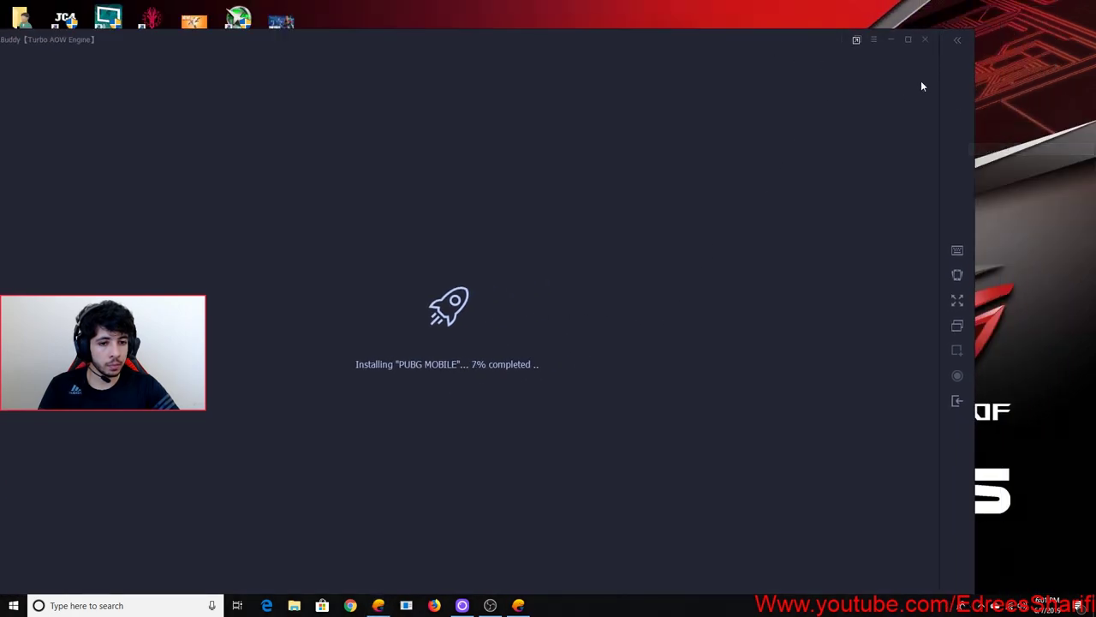
# Open the emulator's Setting Center, quit the emulator engine, close Setting Center, and open the options list
pyautogui.click(874, 40)
pyautogui.moveTo(823, 44); pyautogui.dragTo(830, 267)
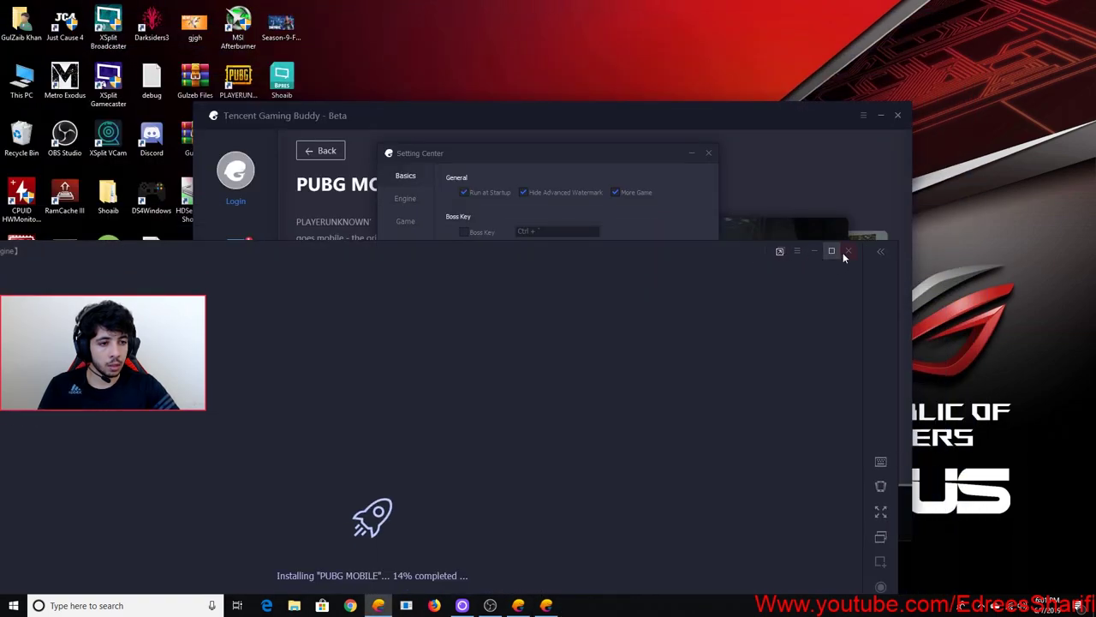
pyautogui.click(845, 252)
pyautogui.click(414, 571)
pyautogui.moveTo(508, 155); pyautogui.dragTo(573, 79)
pyautogui.click(708, 71)
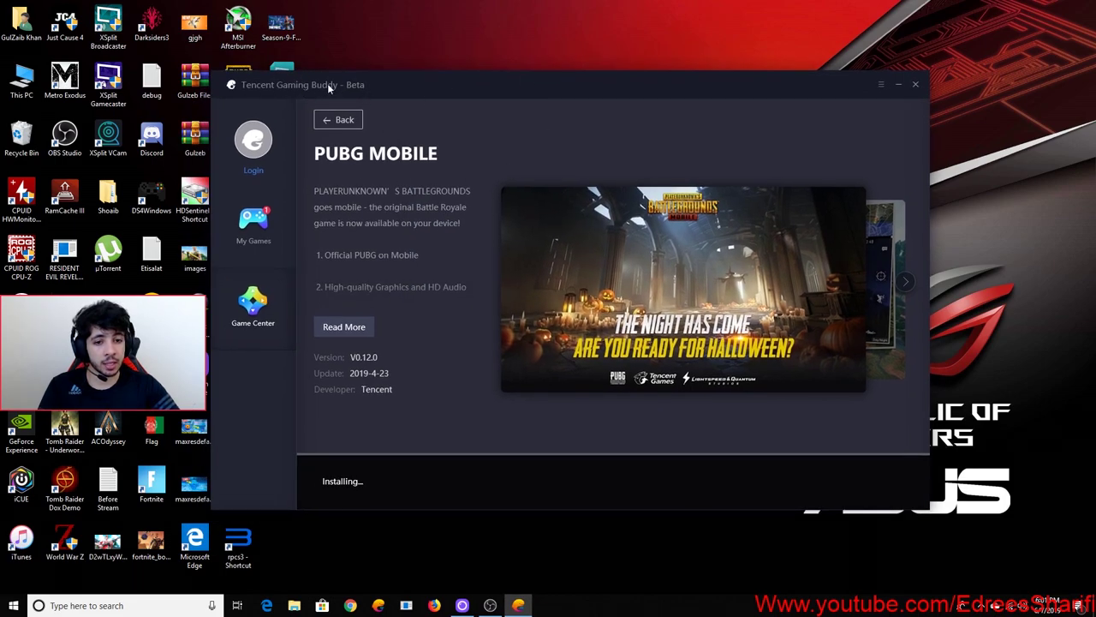
pyautogui.click(881, 85)
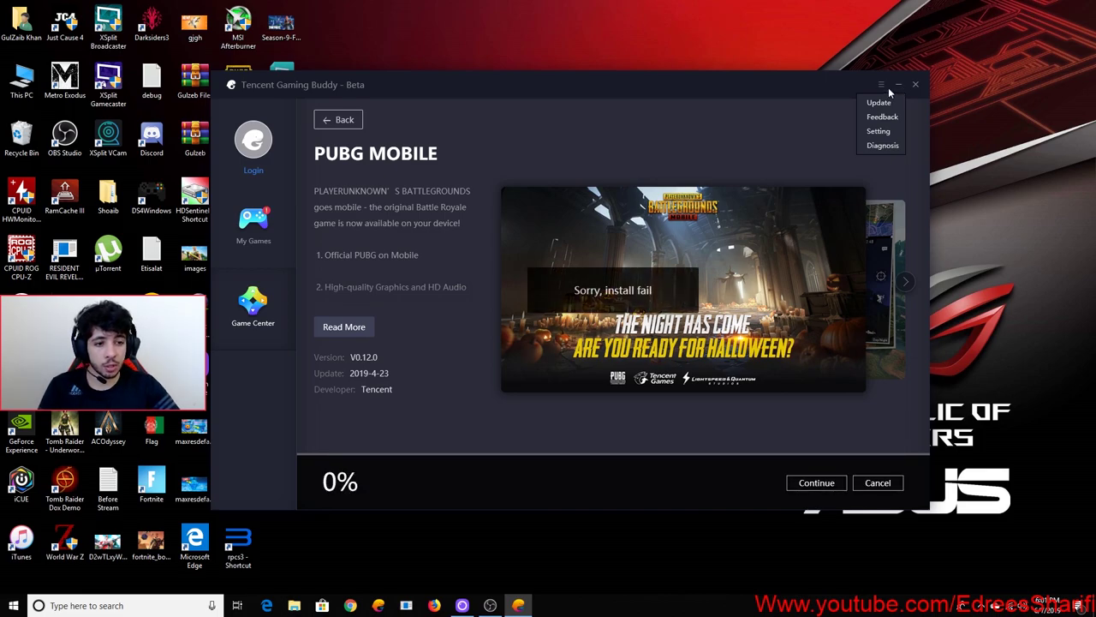
# Nudge the Gaming Buddy window left and resume the PUBG MOBILE installation
pyautogui.moveTo(786, 89); pyautogui.dragTo(778, 90)
pyautogui.rightClick(973, 159)
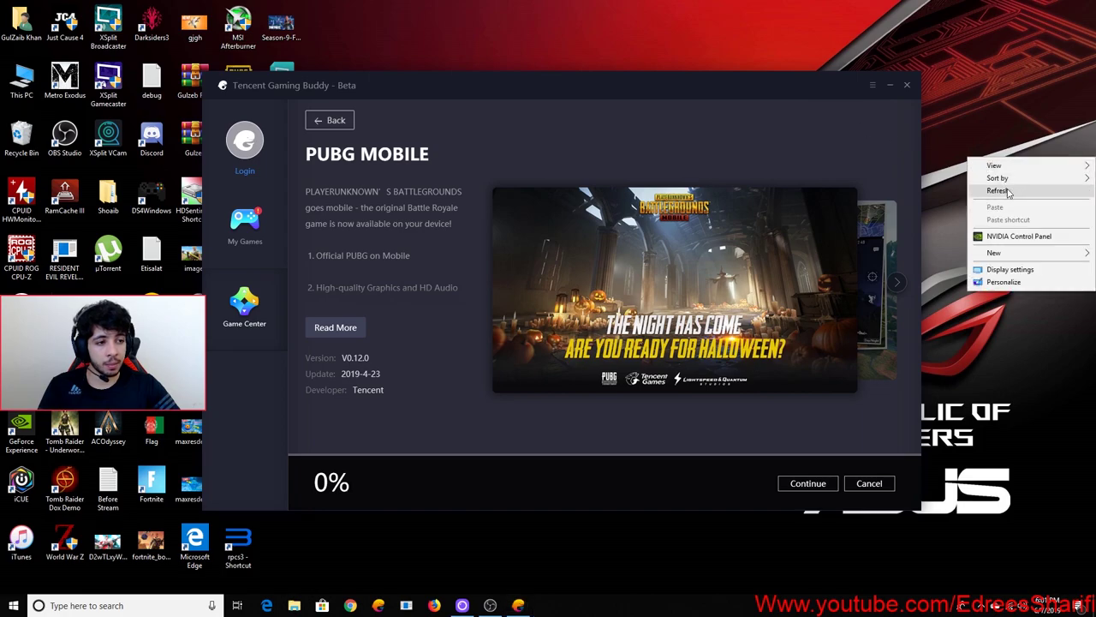
pyautogui.click(998, 189)
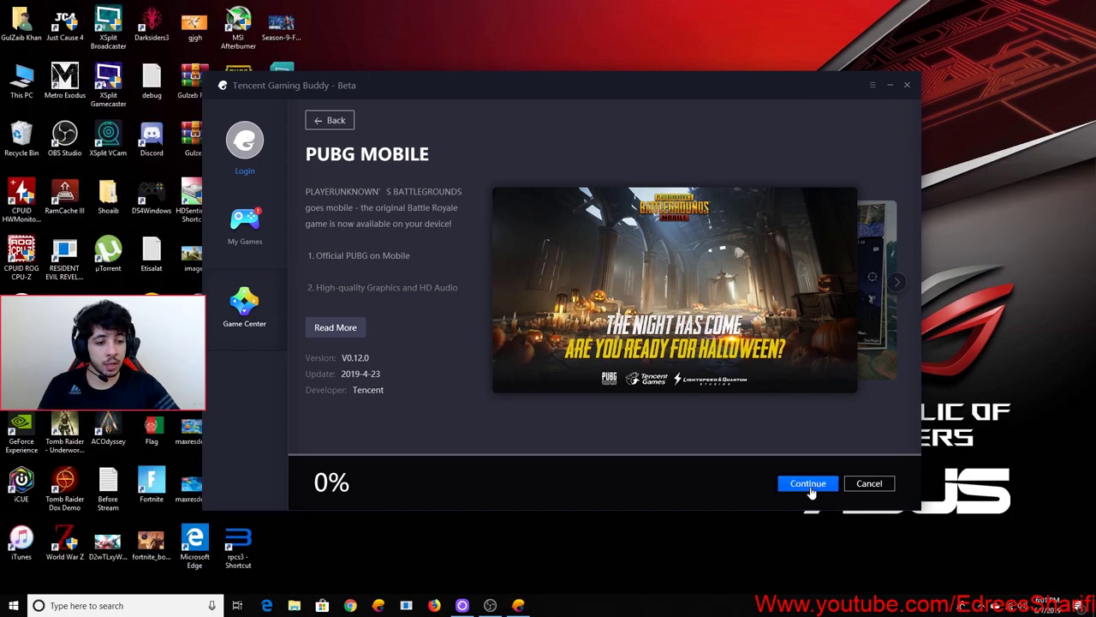
pyautogui.click(806, 493)
# Refresh the desktop repeatedly while installing, then restore the emulator window smaller
pyautogui.rightClick(968, 226)
pyautogui.click(998, 258)
pyautogui.rightClick(968, 237)
pyautogui.click(998, 269)
pyautogui.rightClick(968, 206)
pyautogui.click(998, 238)
pyautogui.rightClick(968, 201)
pyautogui.click(998, 233)
pyautogui.rightClick(969, 161)
pyautogui.click(1004, 195)
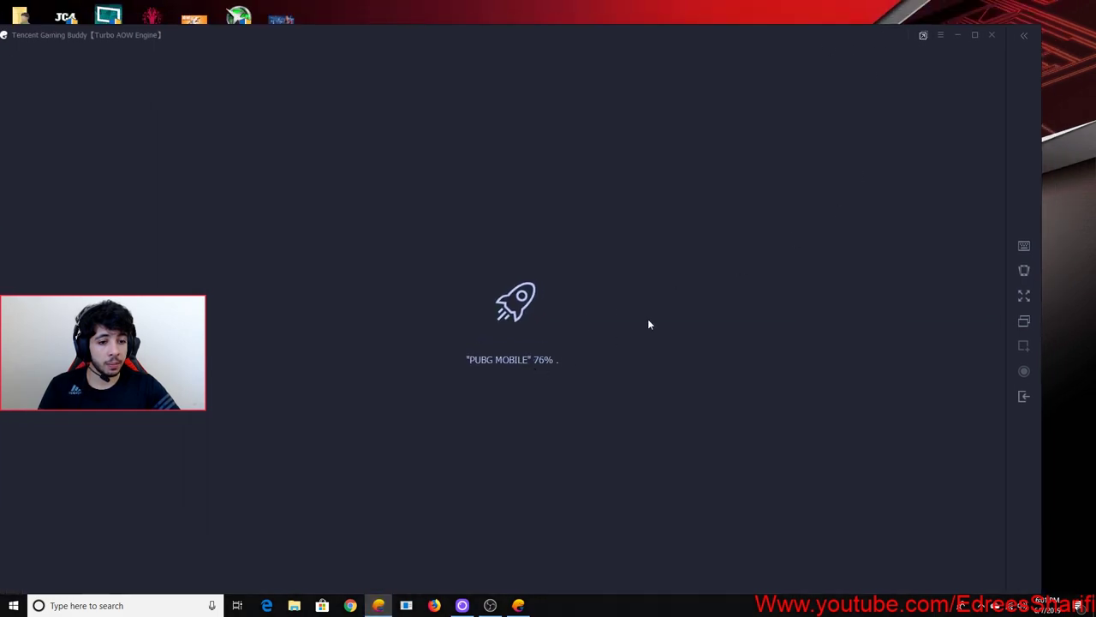
pyautogui.rightClick(1053, 139)
pyautogui.click(1068, 175)
pyautogui.rightClick(1065, 139)
pyautogui.click(1070, 172)
pyautogui.rightClick(1065, 137)
pyautogui.click(1075, 172)
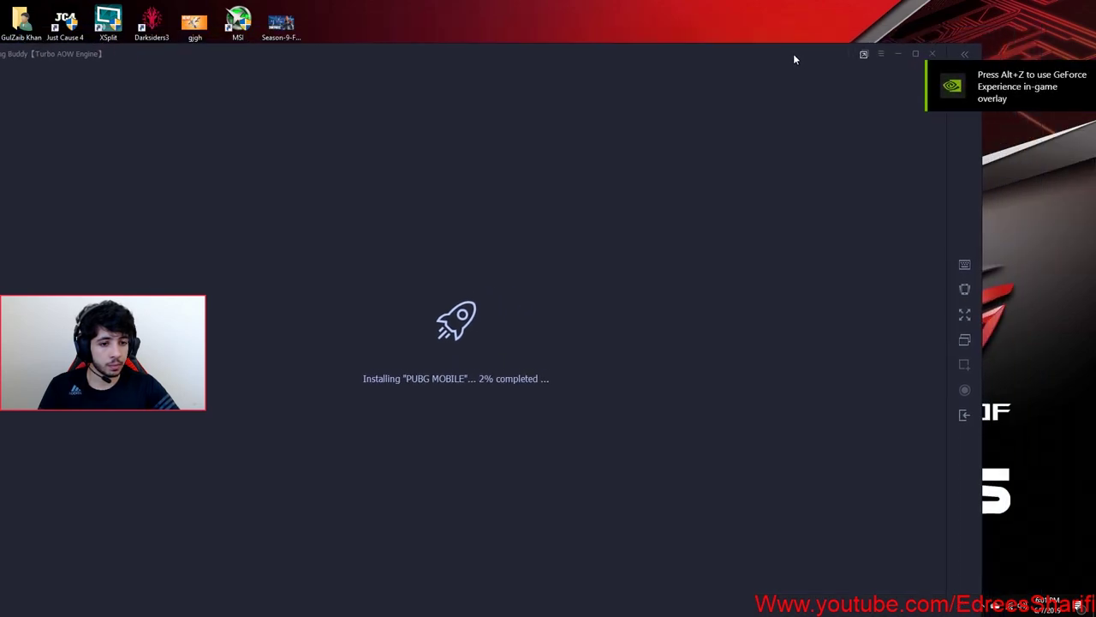
pyautogui.moveTo(793, 53); pyautogui.dragTo(592, 105)
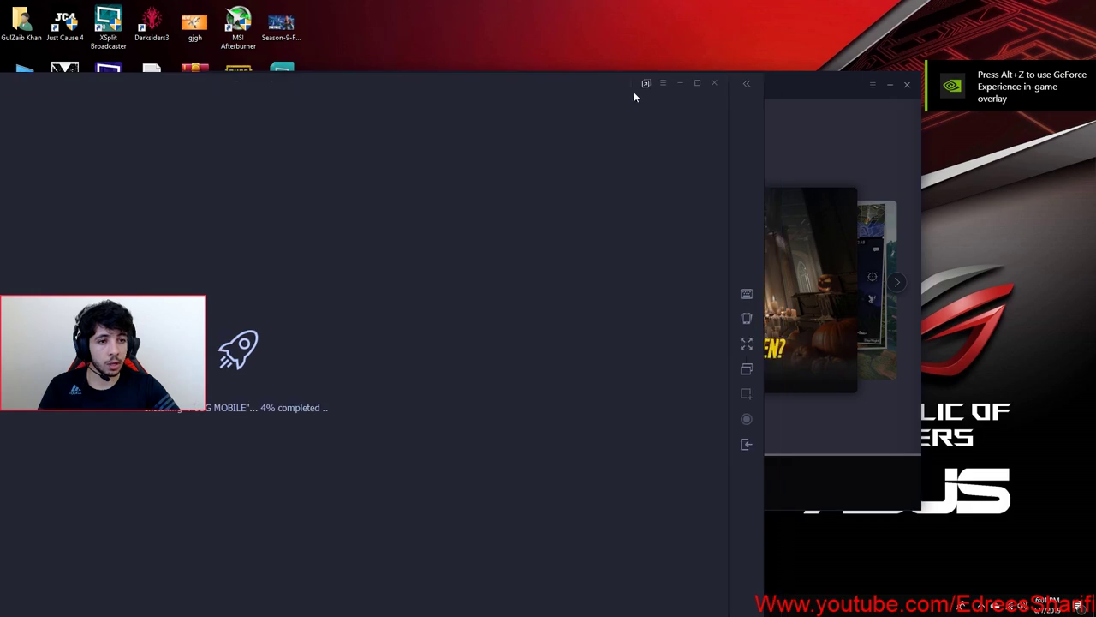
# Minimize the emulator, launch dxdiag from Run, and move its report window aside
pyautogui.click(678, 86)
pyautogui.press('super+r')
pyautogui.write('dxdiag')
pyautogui.press('Return')
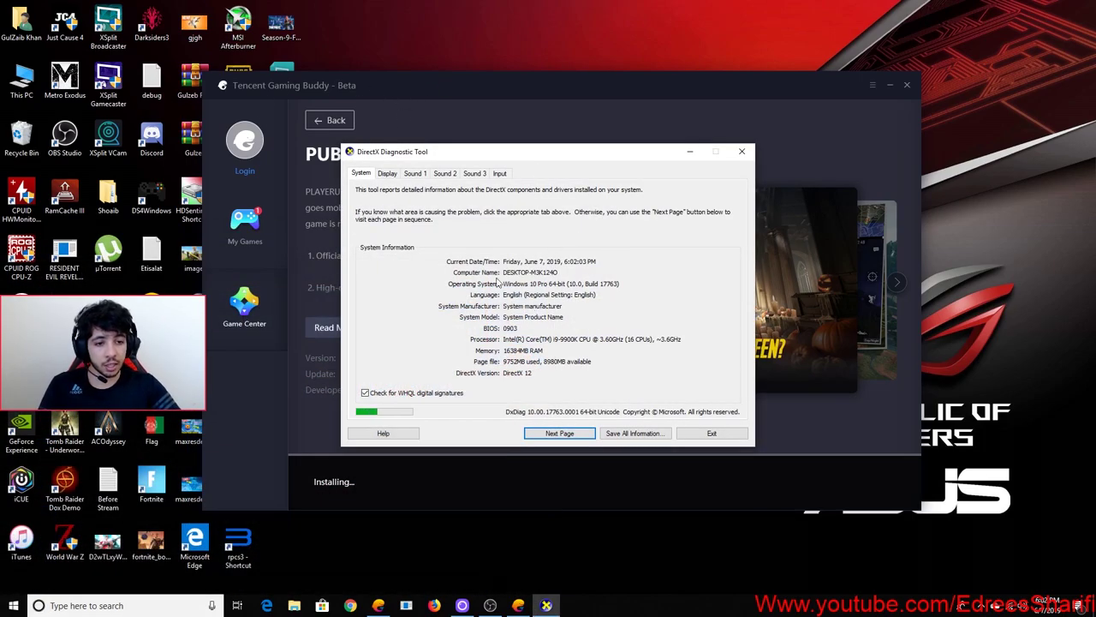
pyautogui.moveTo(561, 162); pyautogui.dragTo(700, 150)
# Launch a new Notepad document from the Run prompt
pyautogui.press('super+r')
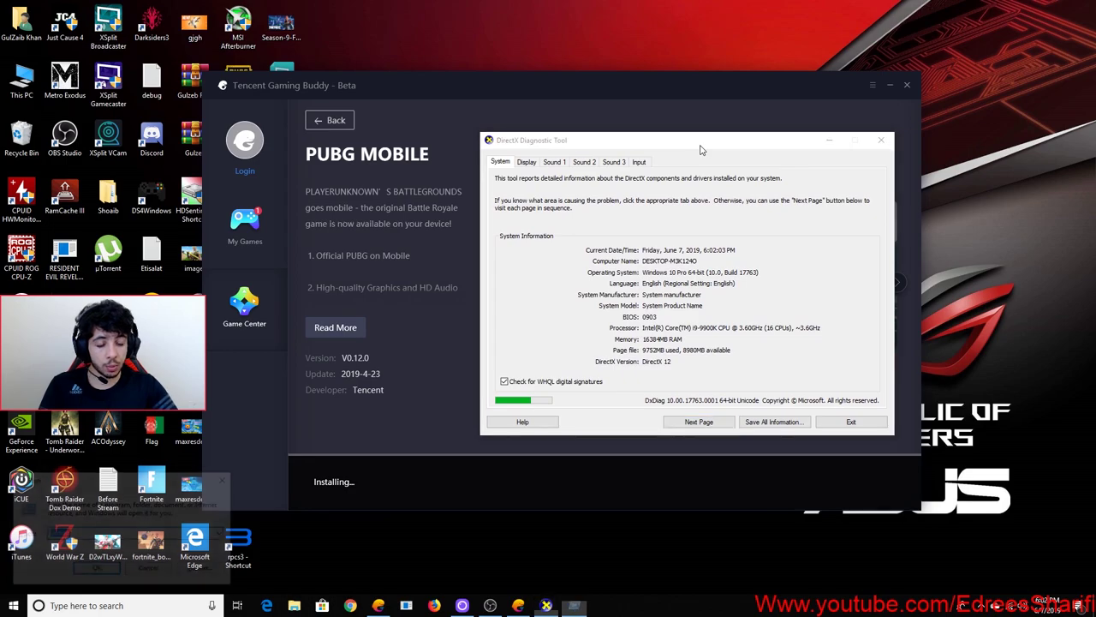
pyautogui.write('notep')
pyautogui.press('BackSpace')
pyautogui.press('BackSpace')
pyautogui.write('pad')
pyautogui.press('Return')
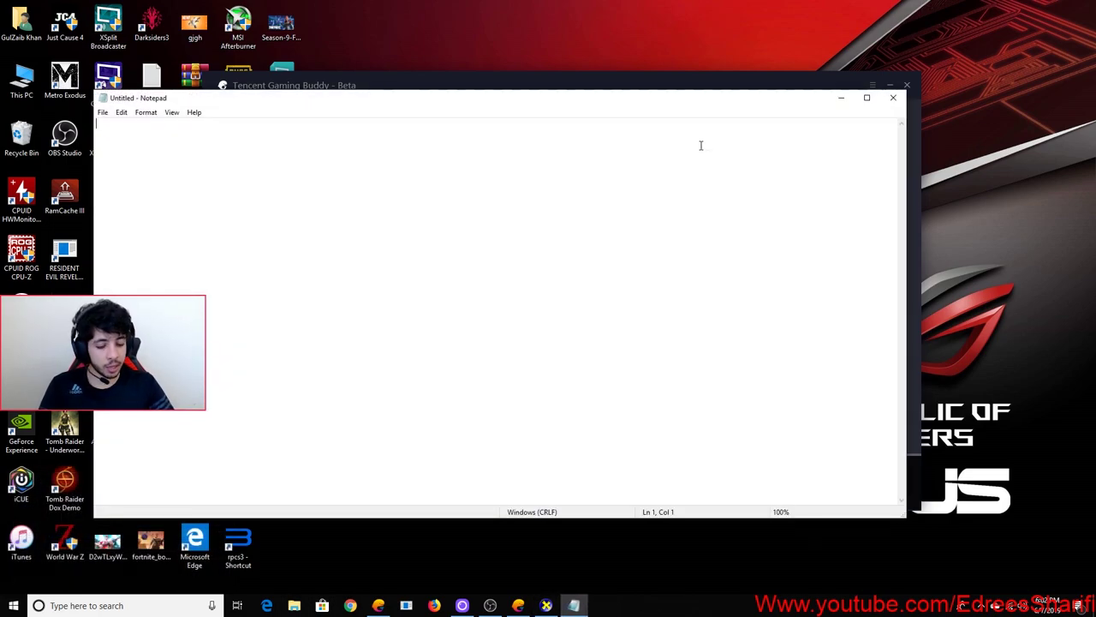
# Type the specs Core I5, Ram 4, Graphic - Nvidia GT-960 and 3 GB
pyautogui.write('Core I')
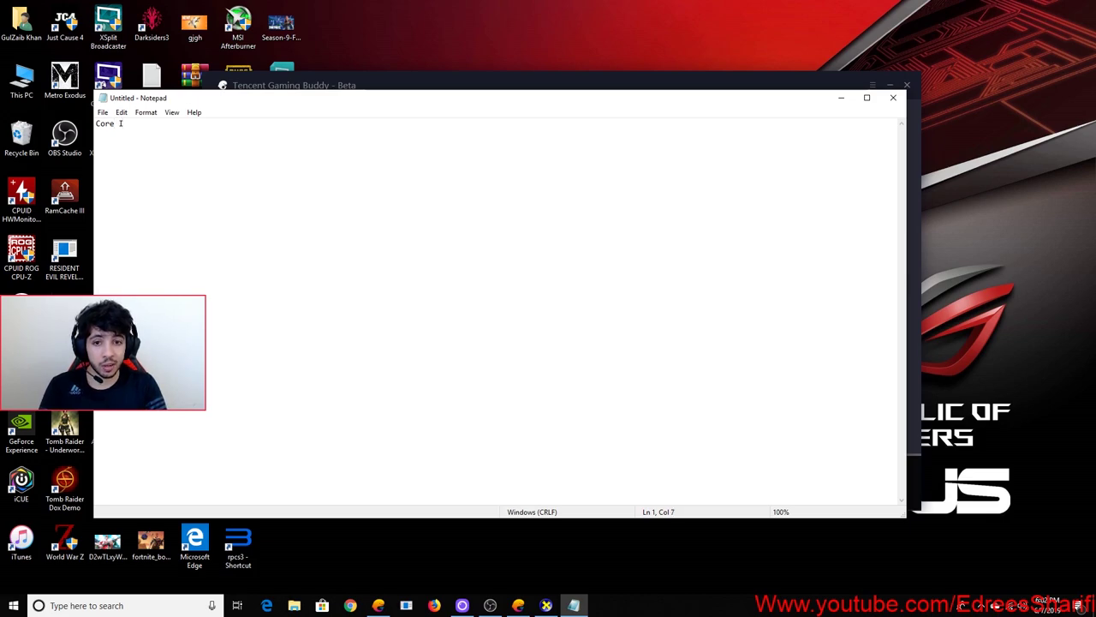
pyautogui.write('5 6500K')
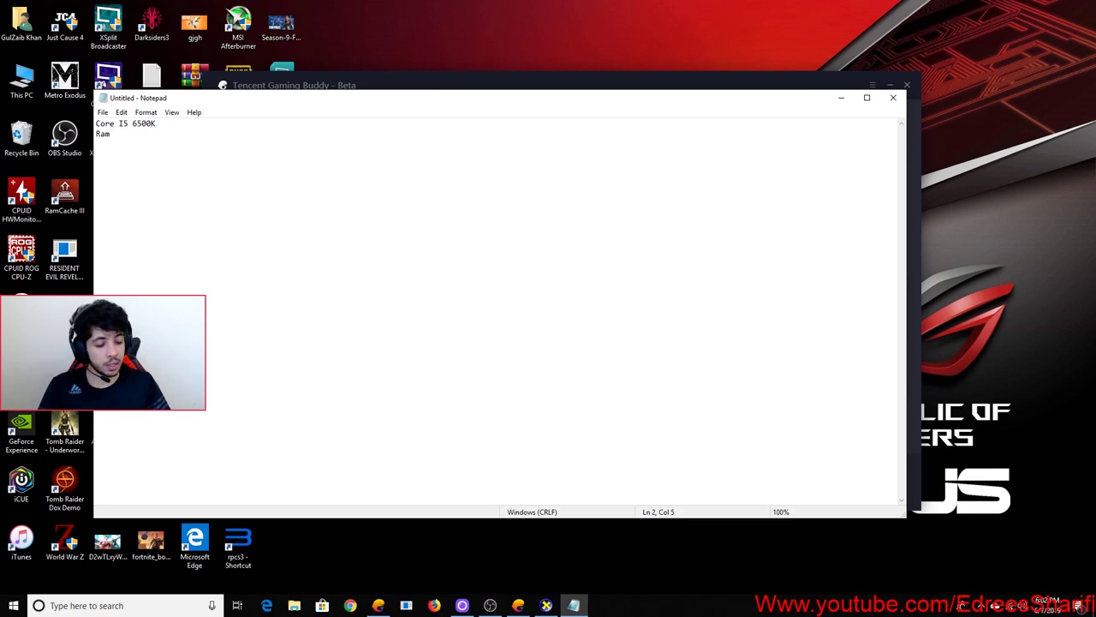
pyautogui.write('4')
pyautogui.press('Return')
pyautogui.write('Graphic - ')
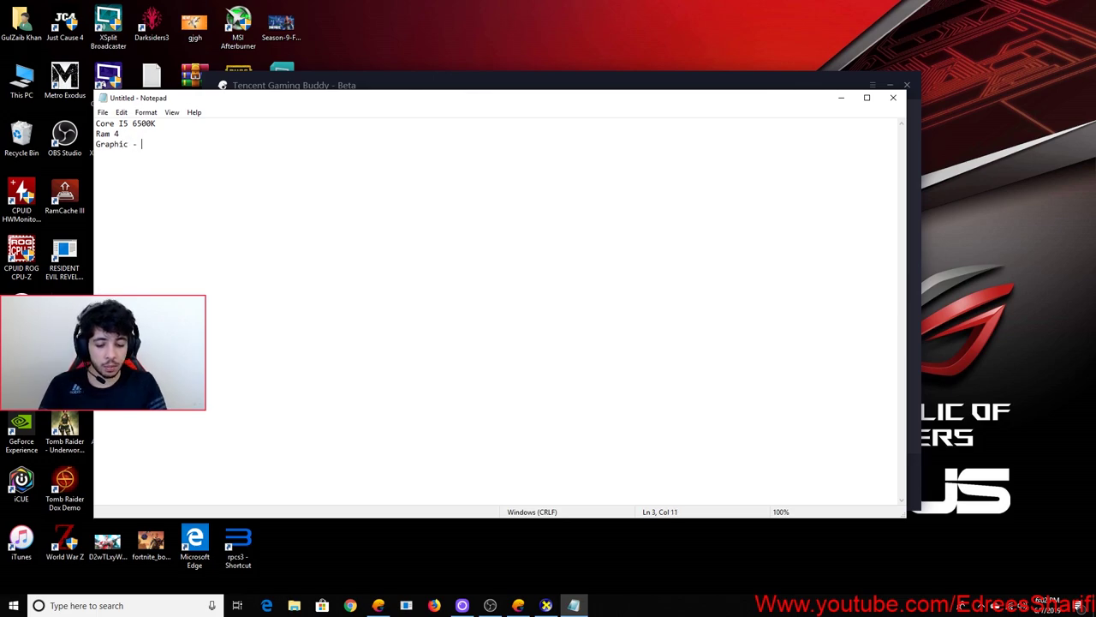
pyautogui.write('Nvidia')
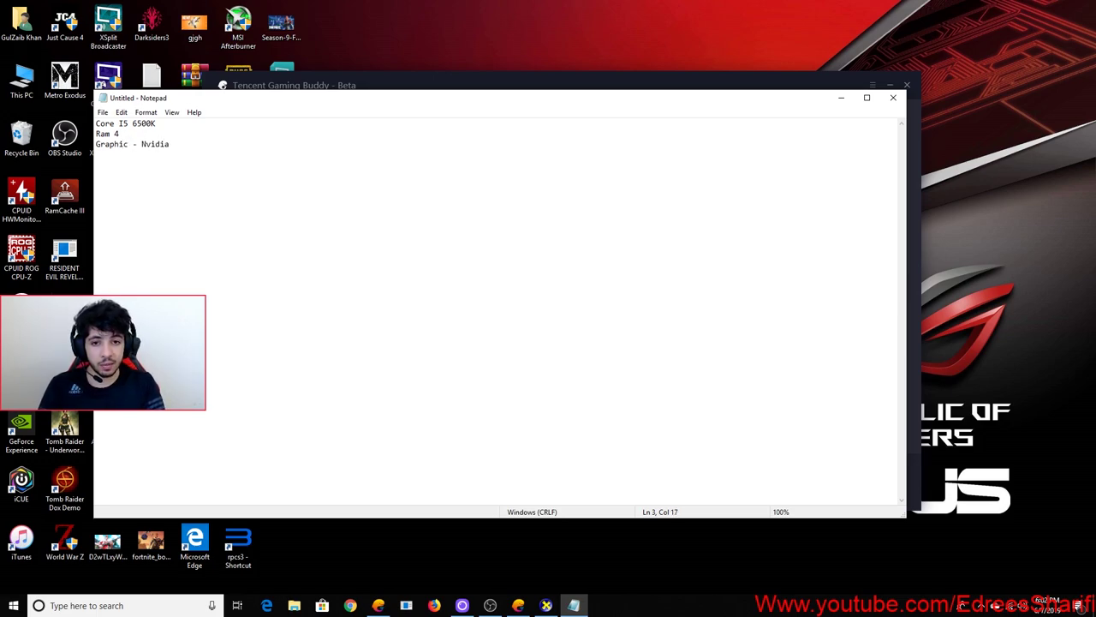
pyautogui.write(' 960')
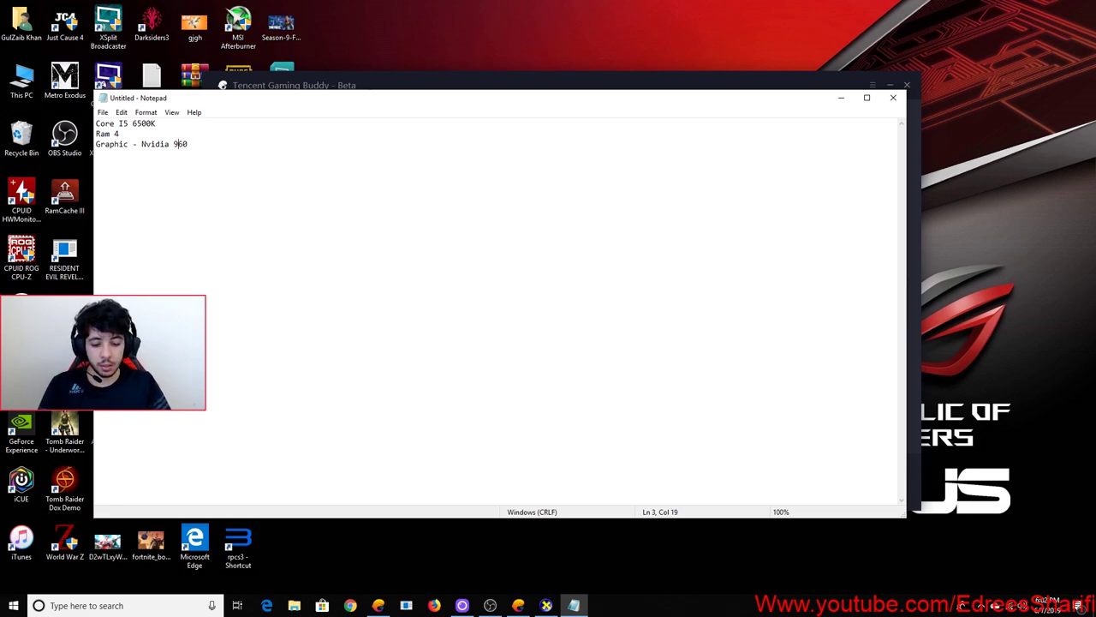
pyautogui.press('Left')
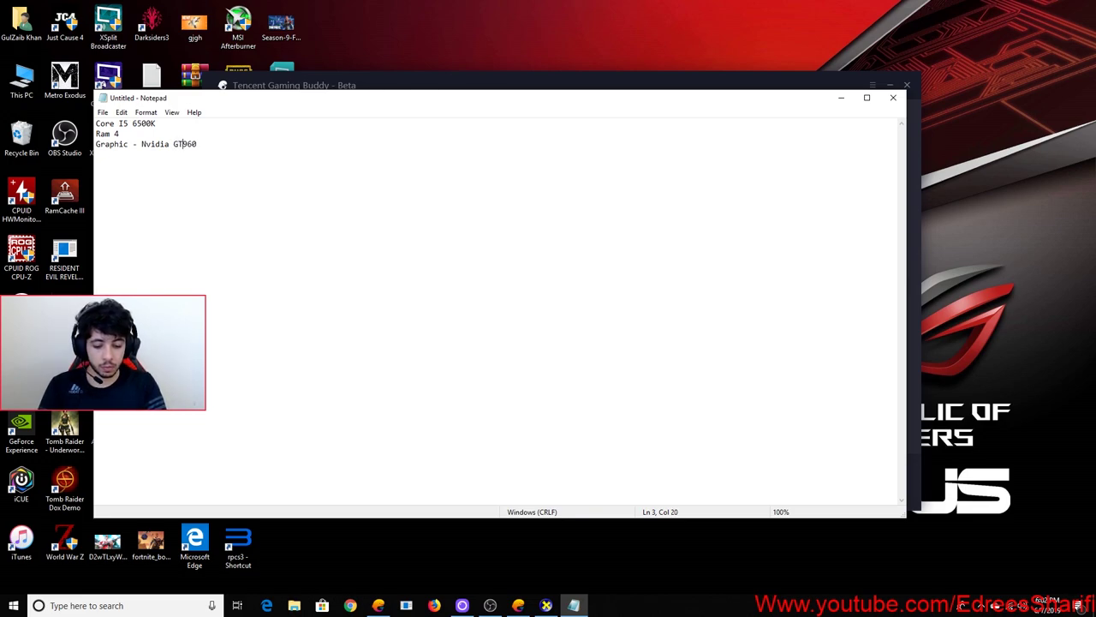
pyautogui.press('BackSpace')
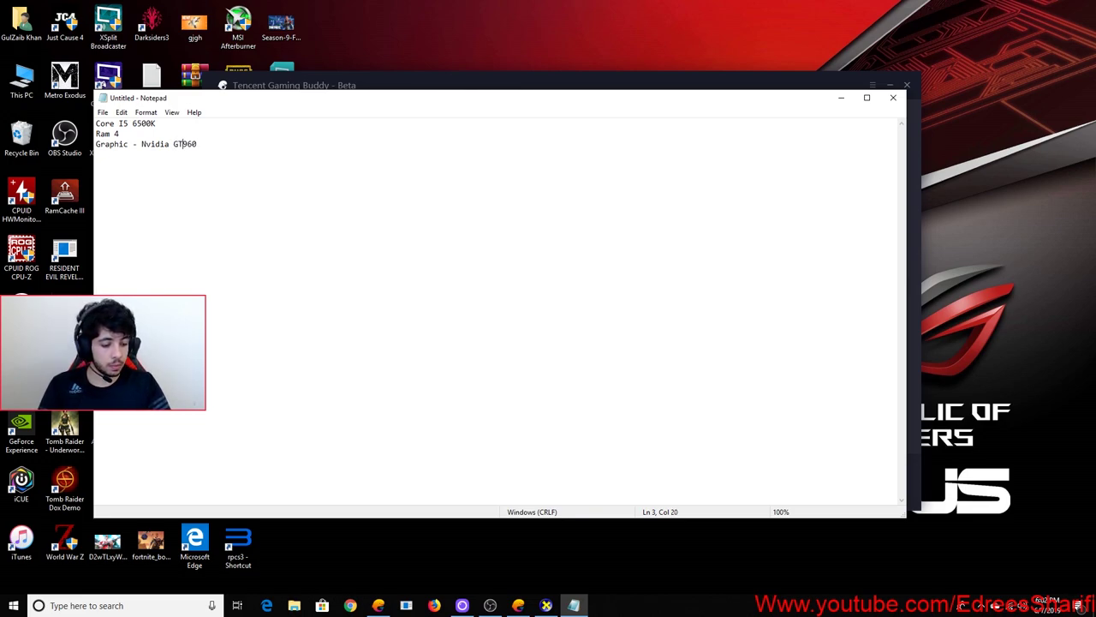
pyautogui.write('-')
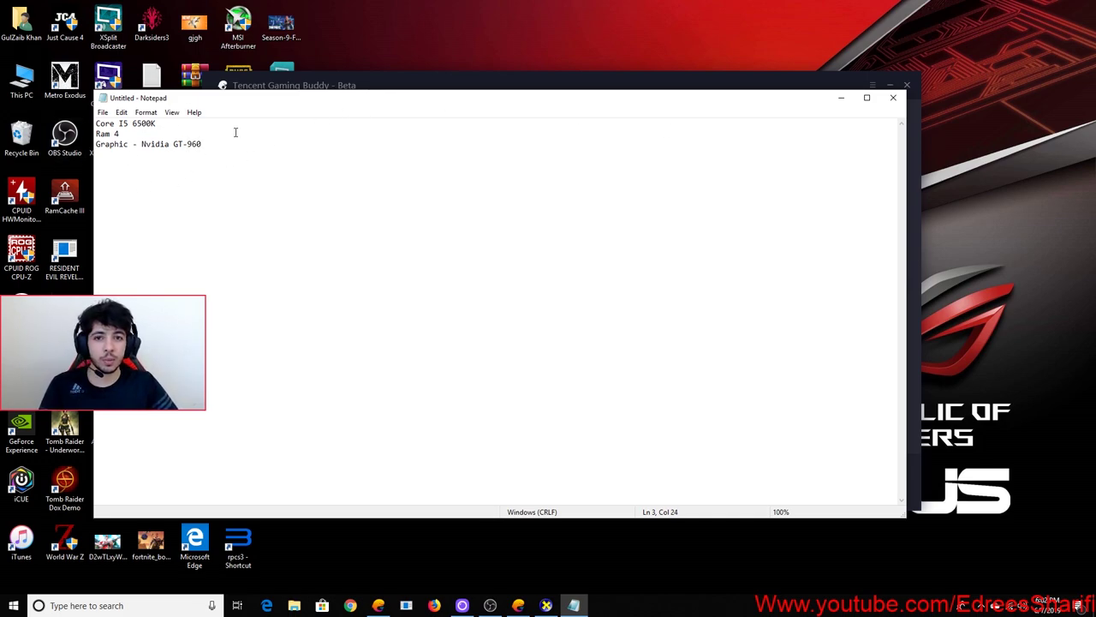
pyautogui.press('Return')
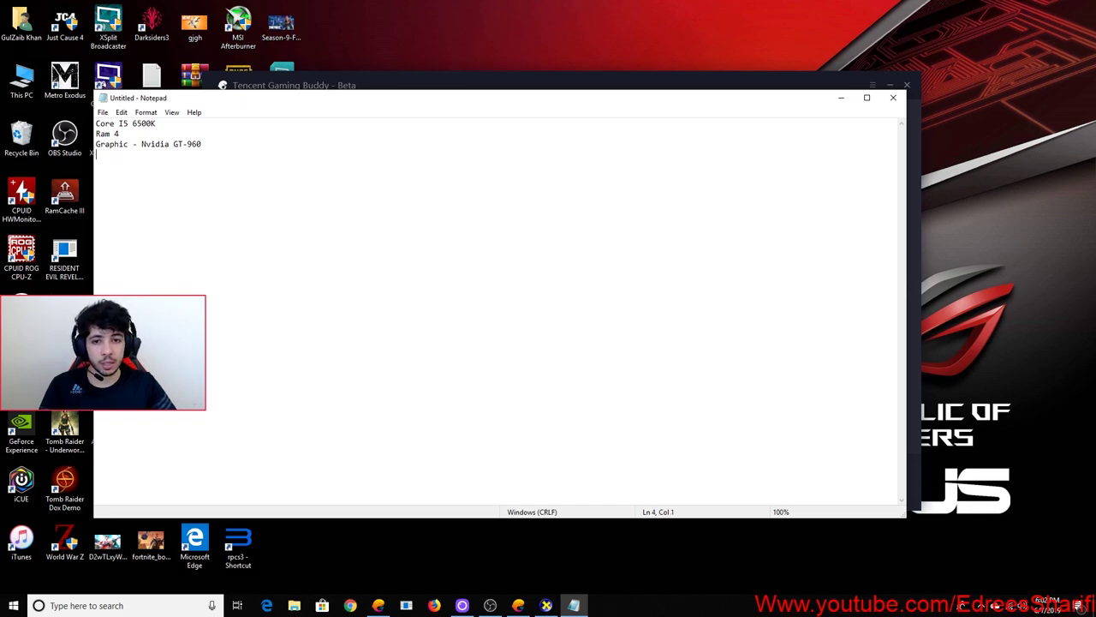
pyautogui.write('3 GB')
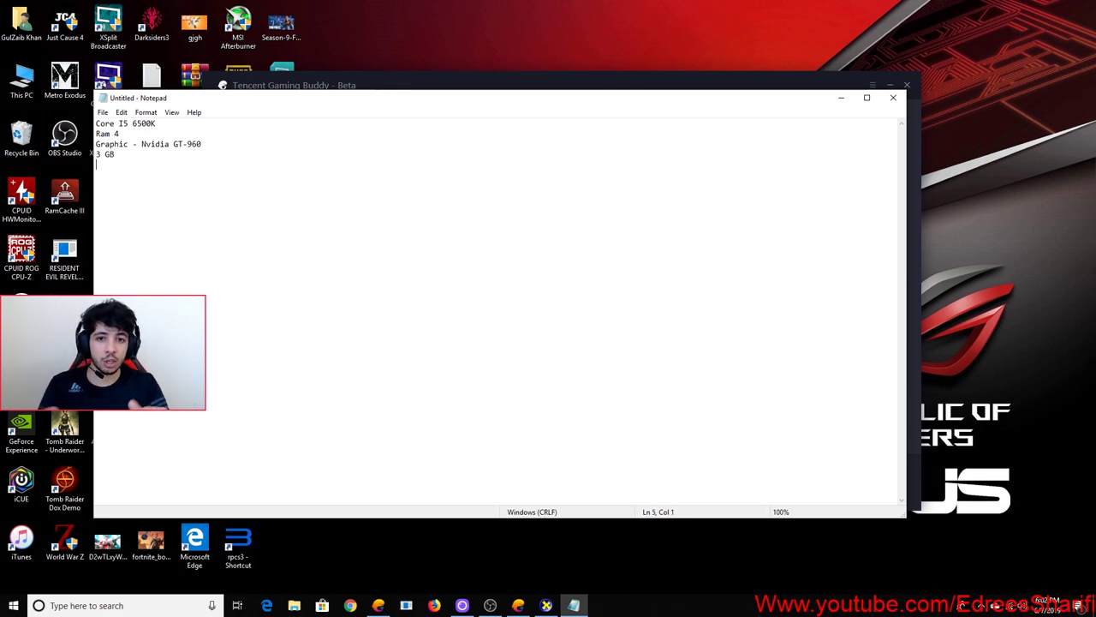
# Move the Notepad window up-left and close it
pyautogui.hotkey('ctrl', 'a')
pyautogui.click(176, 198)
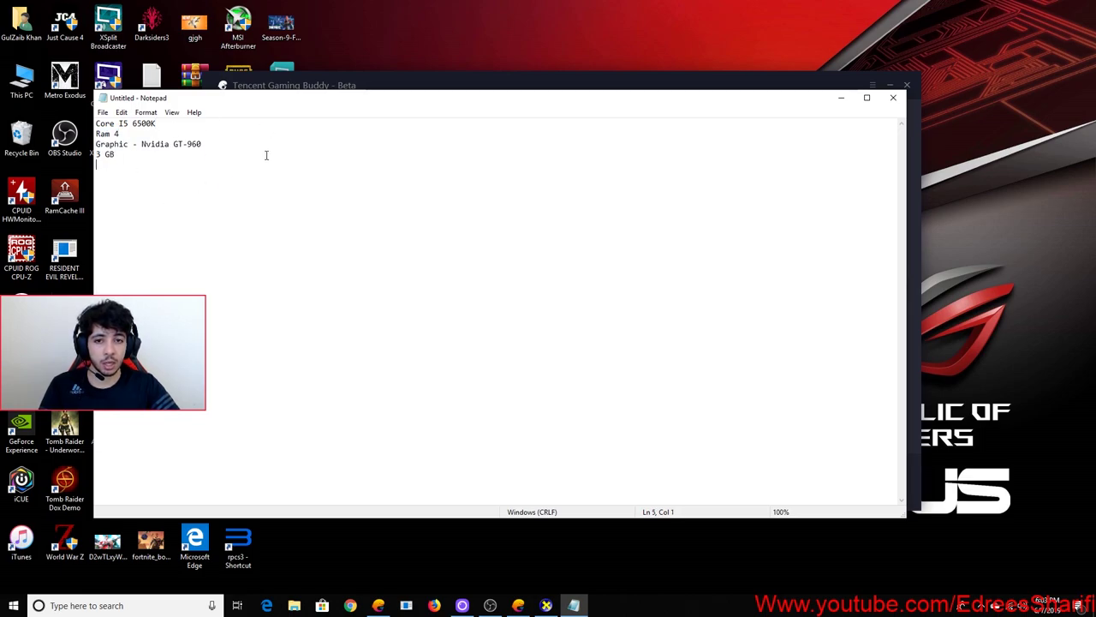
pyautogui.moveTo(617, 104); pyautogui.dragTo(544, 82)
pyautogui.moveTo(712, 74); pyautogui.dragTo(646, 45)
pyautogui.click(753, 44)
# Discard the unsaved note and open Gaming Buddy's Setting Center
pyautogui.click(566, 302)
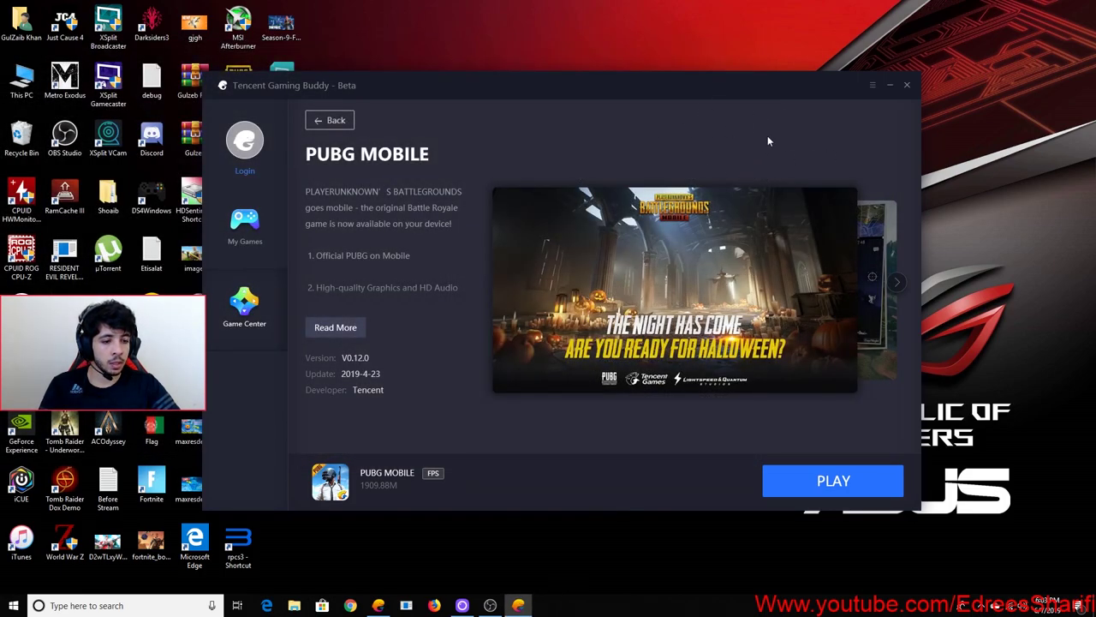
pyautogui.click(873, 86)
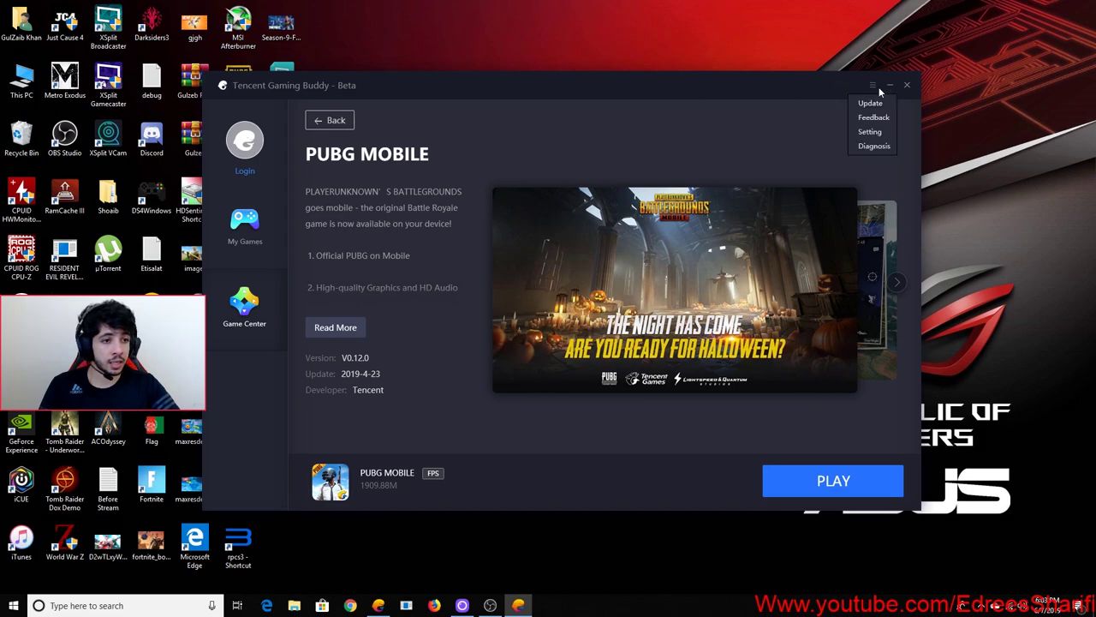
pyautogui.click(868, 134)
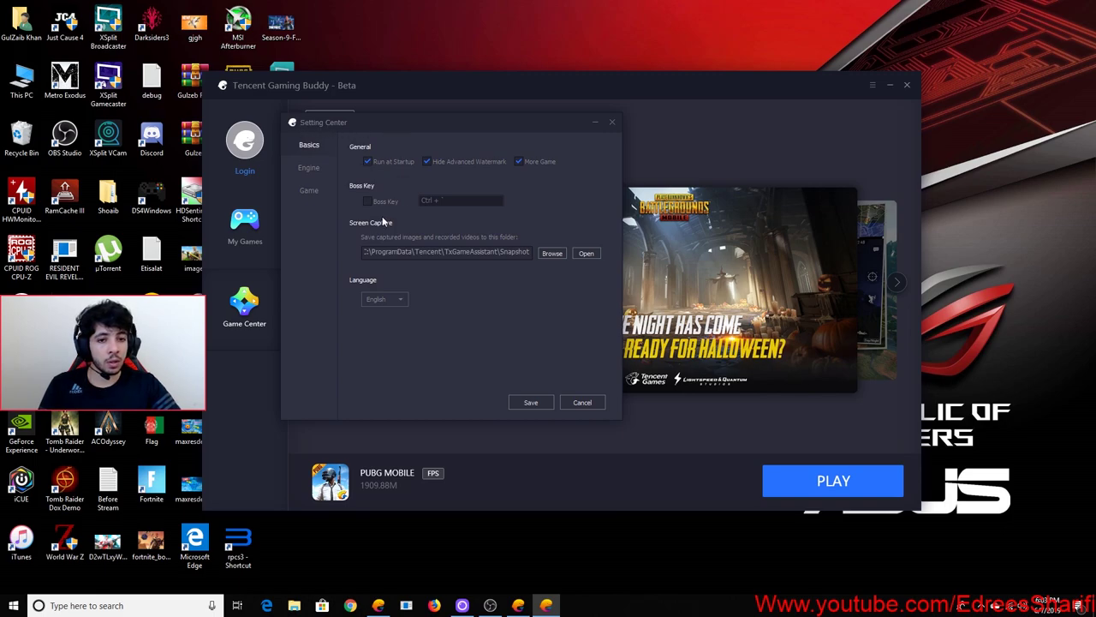
# In Engine settings, toggle Prioritize Dedicated GPU off and back on
pyautogui.click(310, 169)
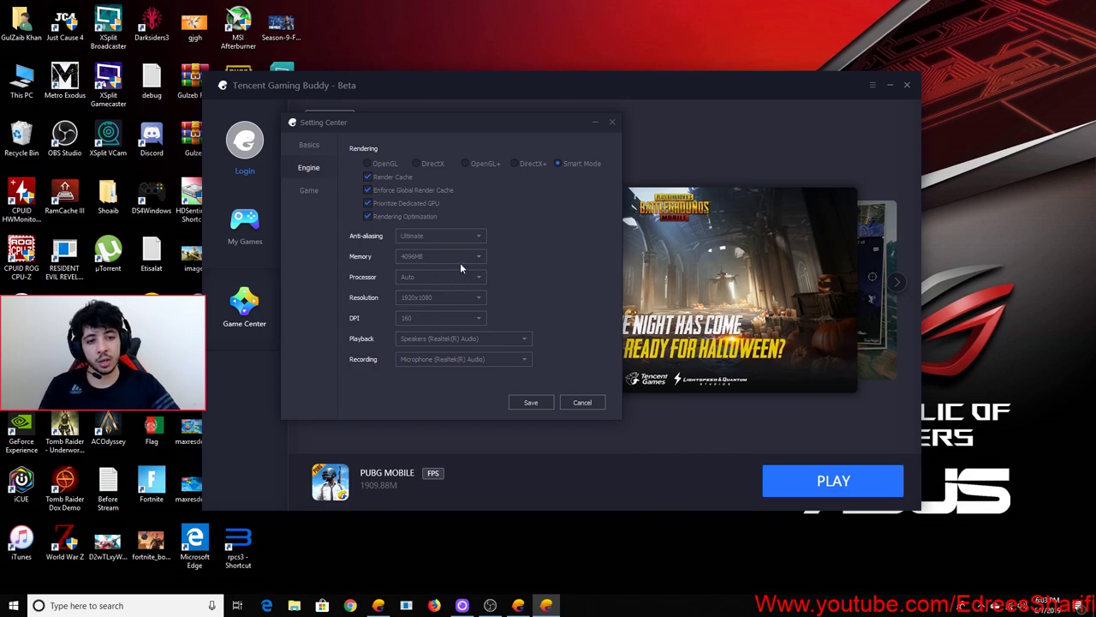
pyautogui.click(387, 205)
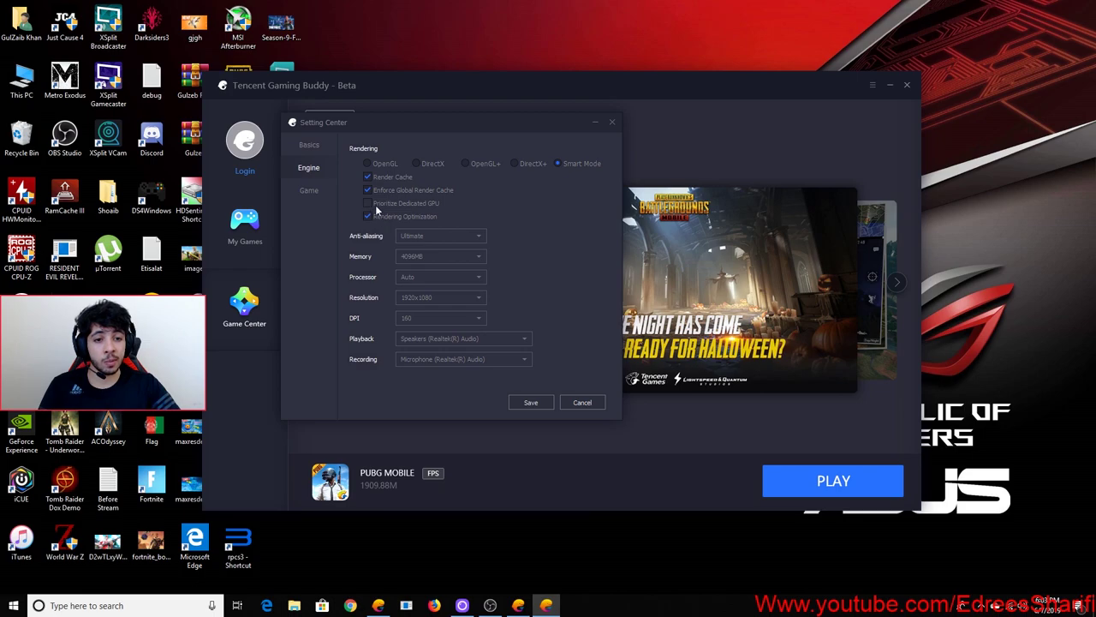
pyautogui.moveTo(377, 211)
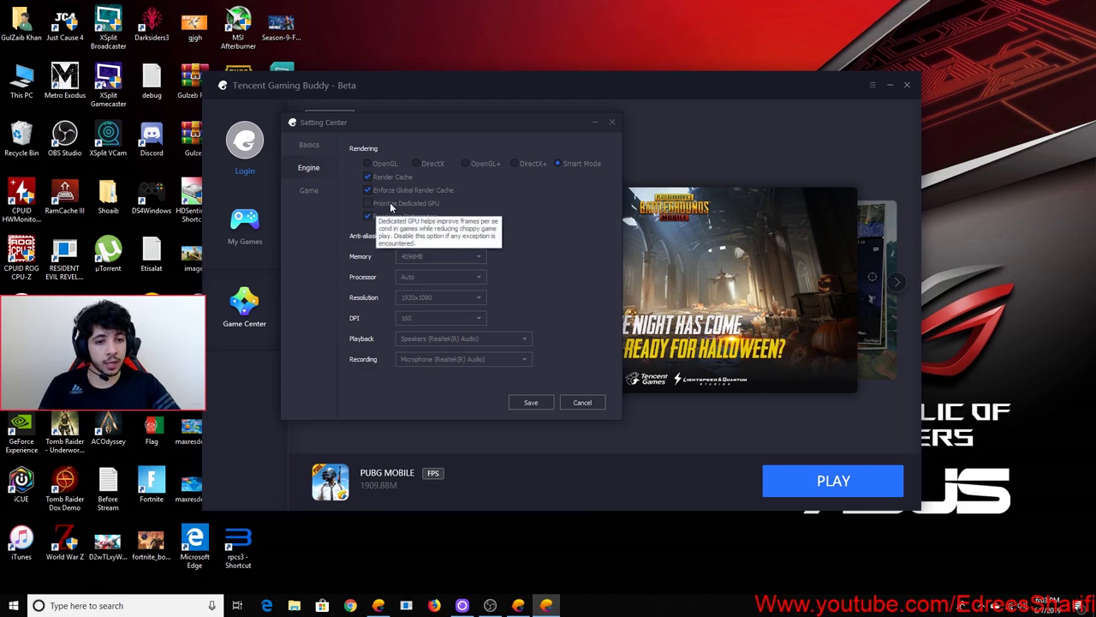
pyautogui.click(392, 207)
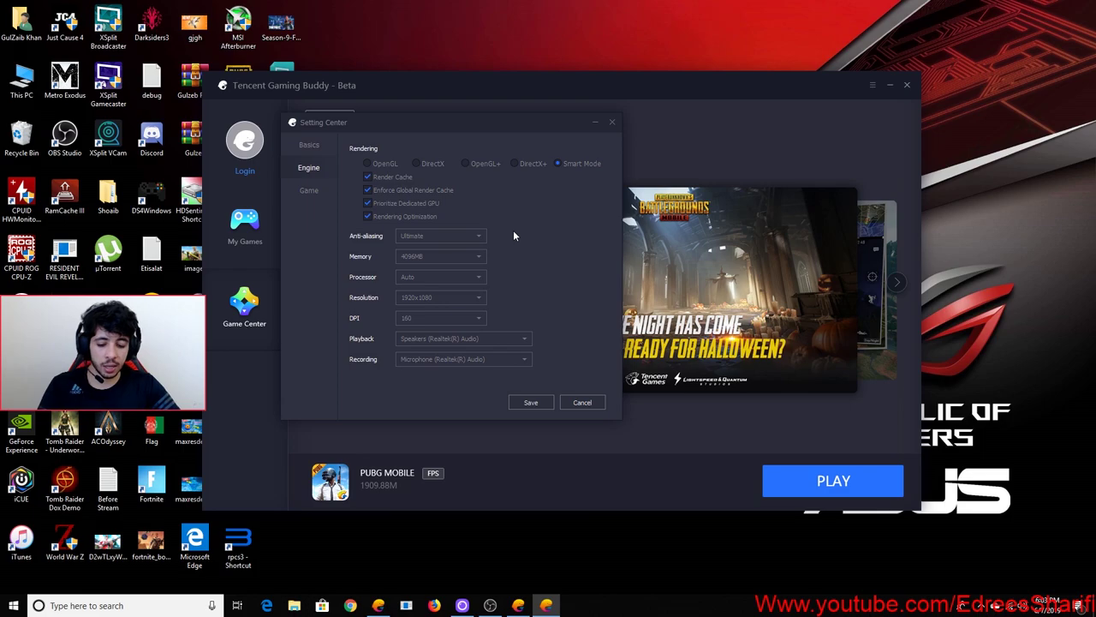
pyautogui.moveTo(382, 208)
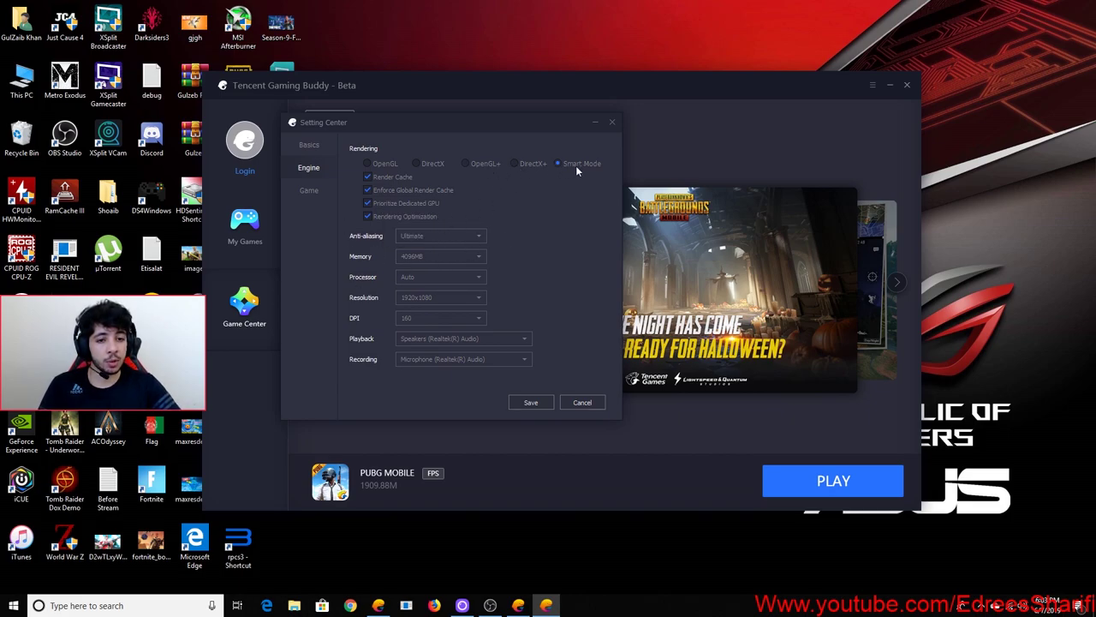
pyautogui.click(427, 237)
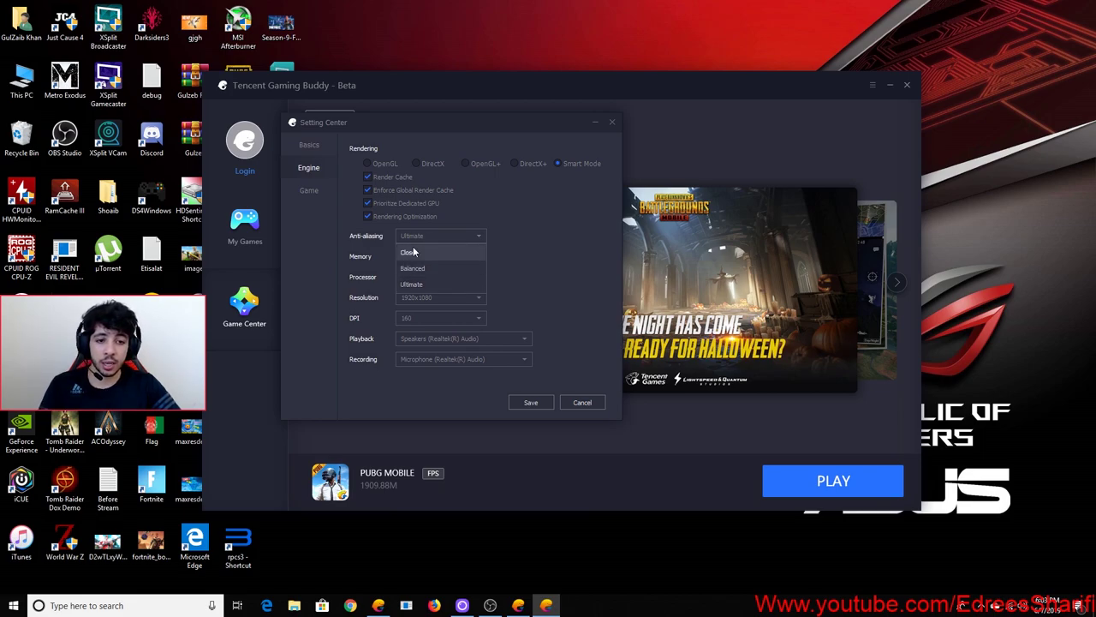
pyautogui.click(443, 235)
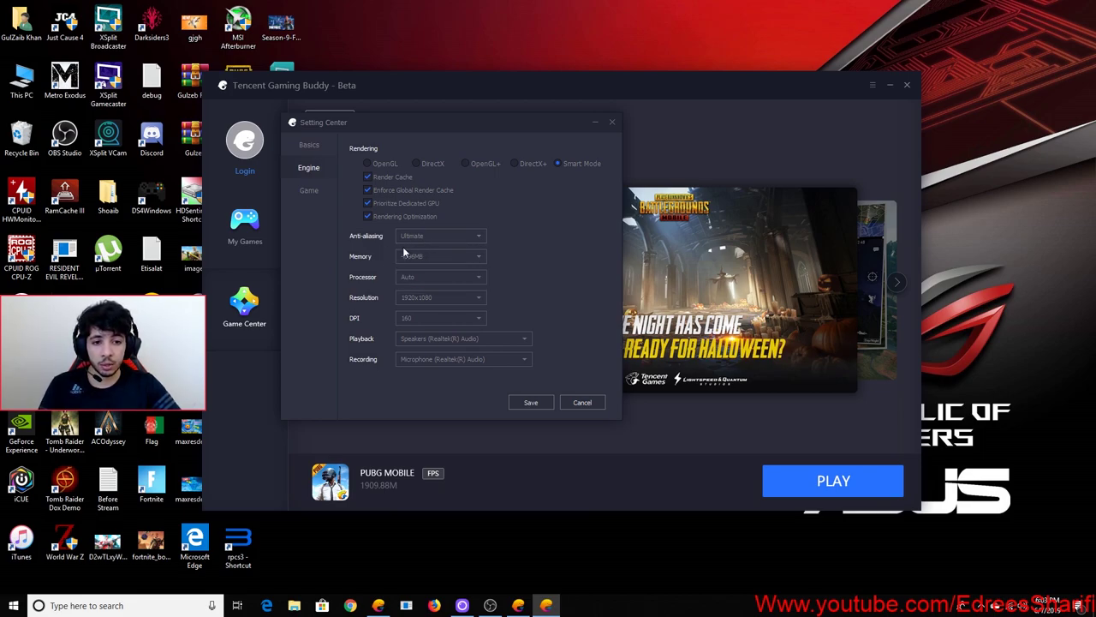
pyautogui.click(427, 237)
pyautogui.click(423, 235)
pyautogui.click(430, 256)
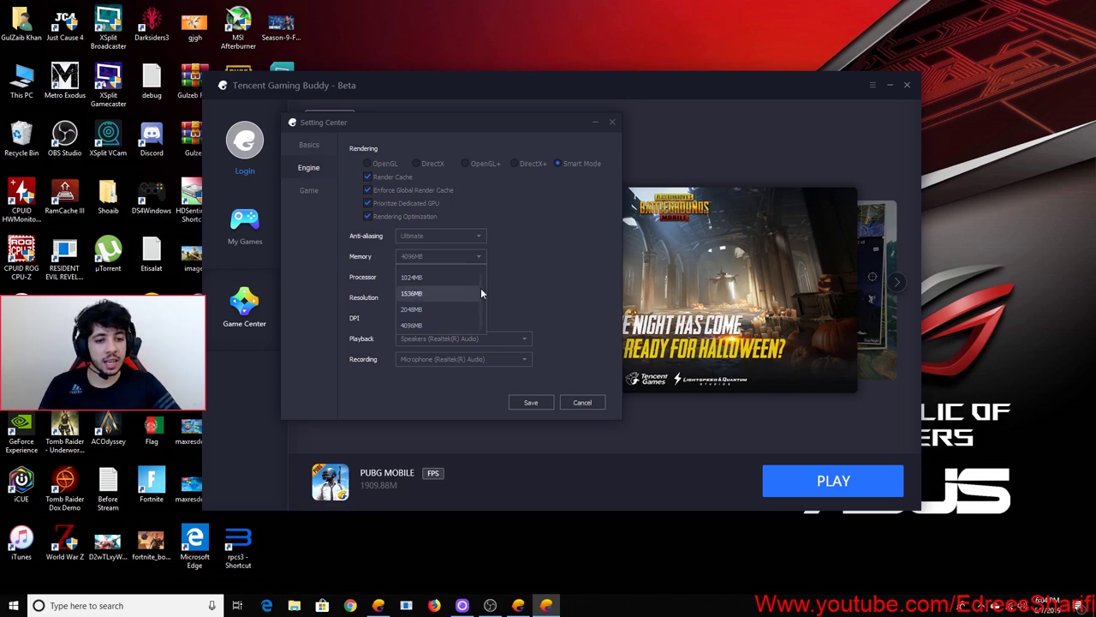
pyautogui.moveTo(480, 290); pyautogui.dragTo(480, 276)
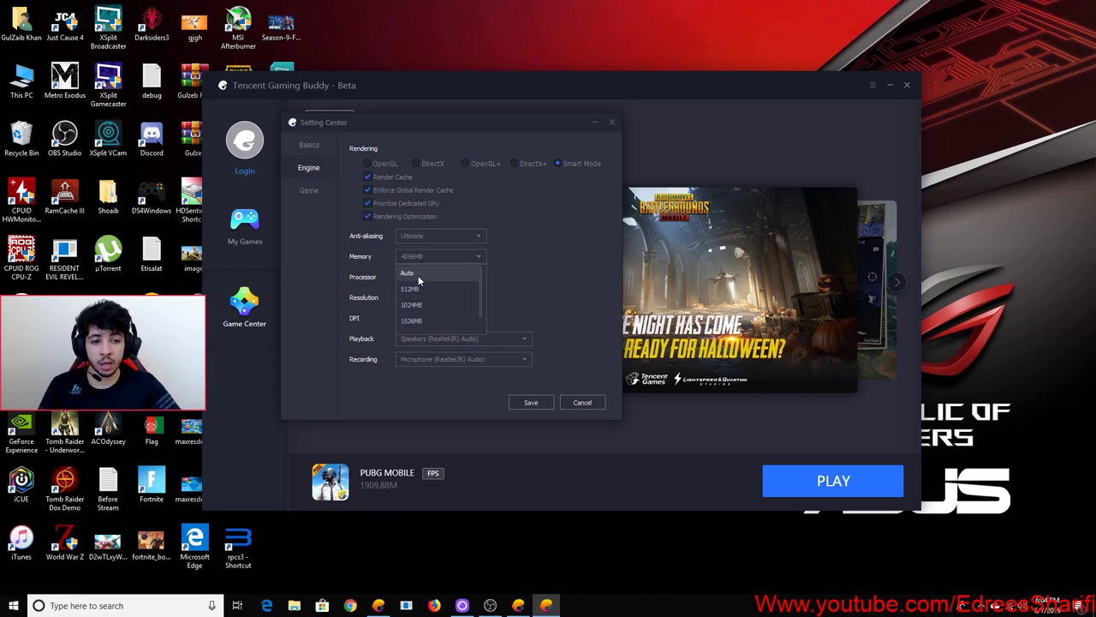
pyautogui.moveTo(480, 301); pyautogui.dragTo(480, 327)
pyautogui.click(495, 295)
pyautogui.click(445, 276)
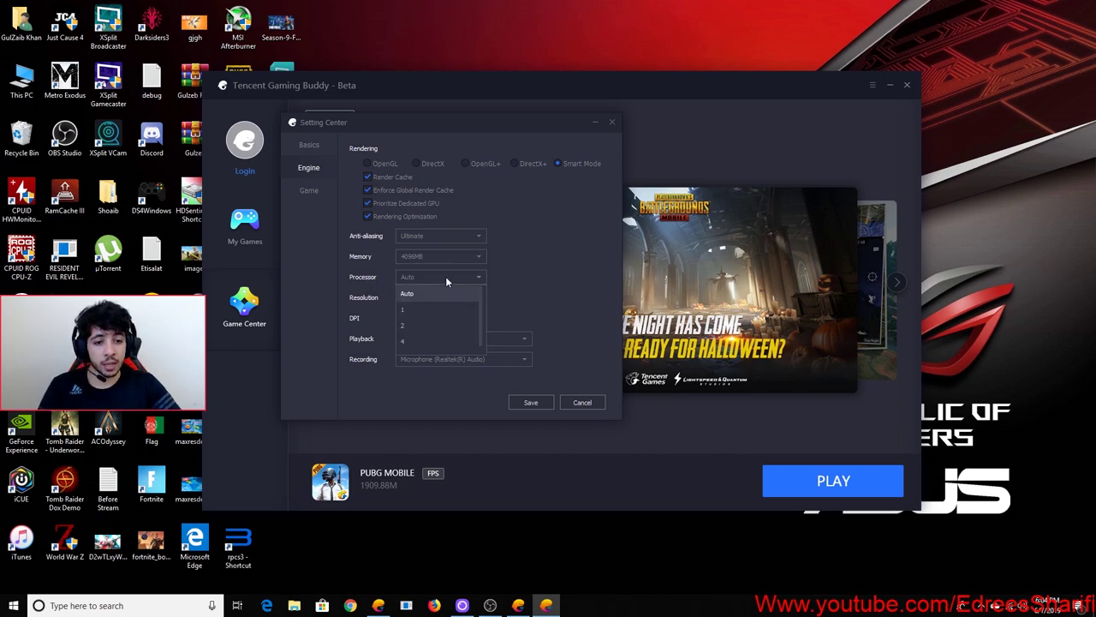
pyautogui.moveTo(482, 306); pyautogui.dragTo(483, 327)
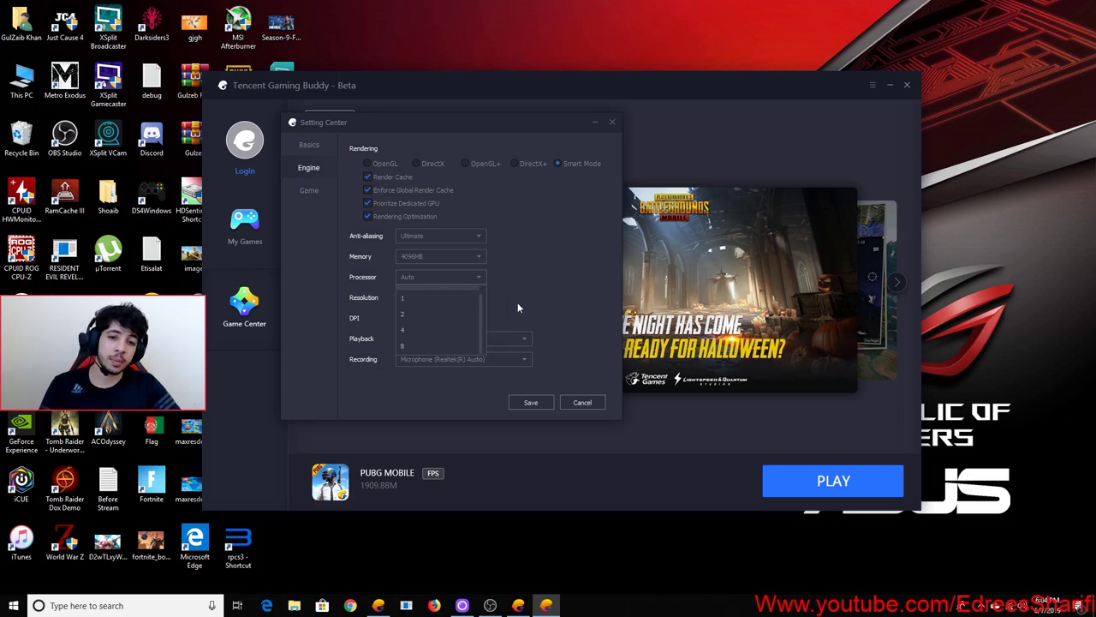
pyautogui.scroll(2, 428, 321)
pyautogui.moveTo(479, 307); pyautogui.dragTo(480, 340)
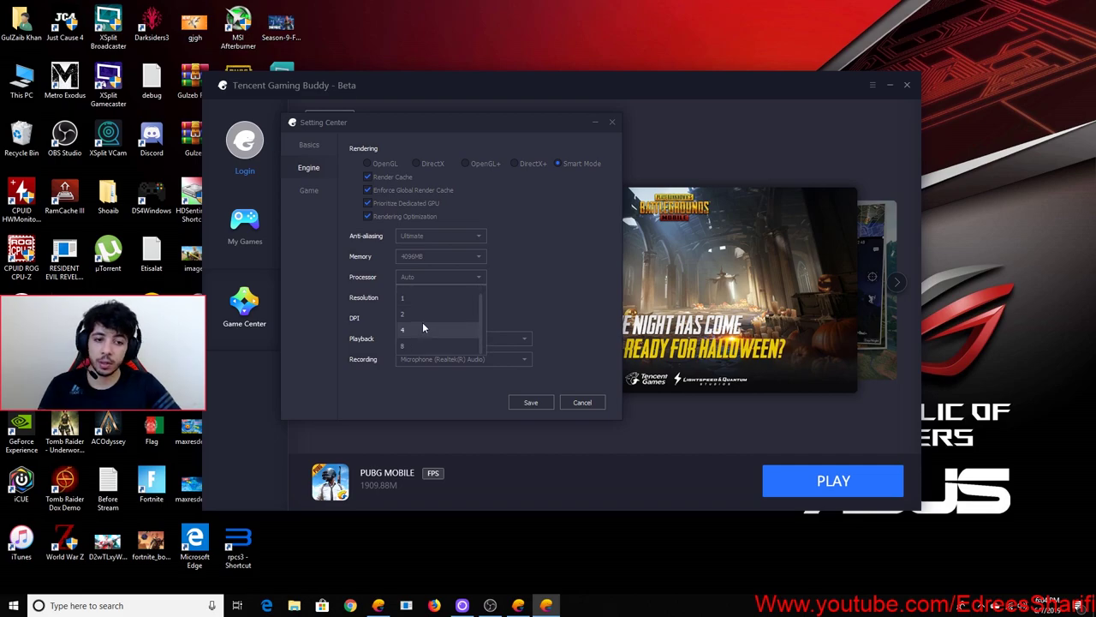
pyautogui.click(510, 289)
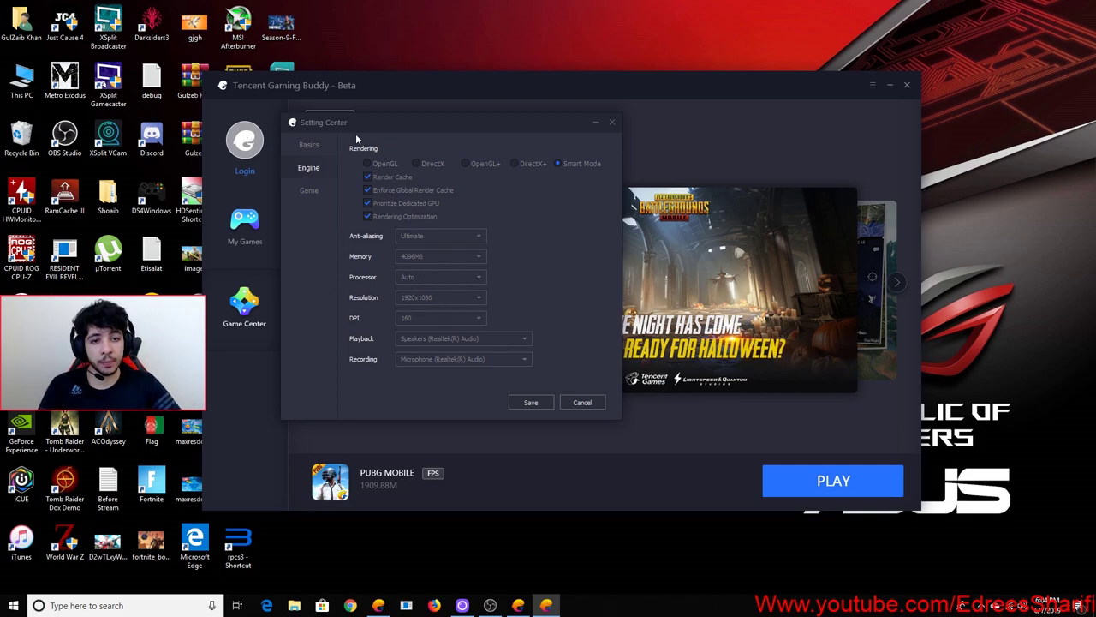
pyautogui.moveTo(362, 128); pyautogui.dragTo(360, 140)
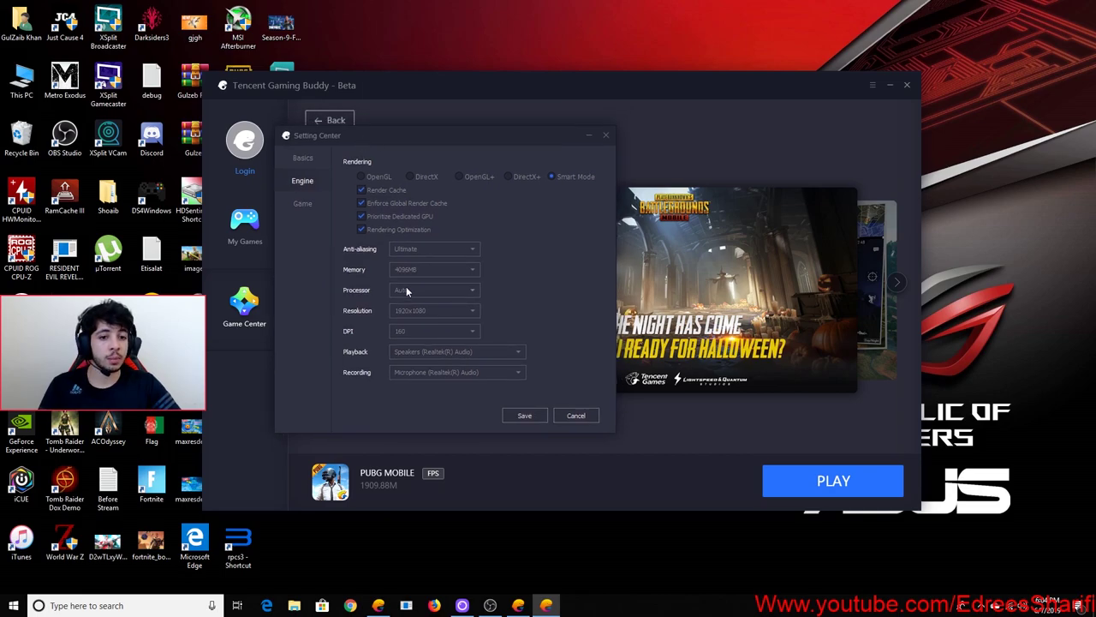
pyautogui.click(430, 313)
pyautogui.click(432, 310)
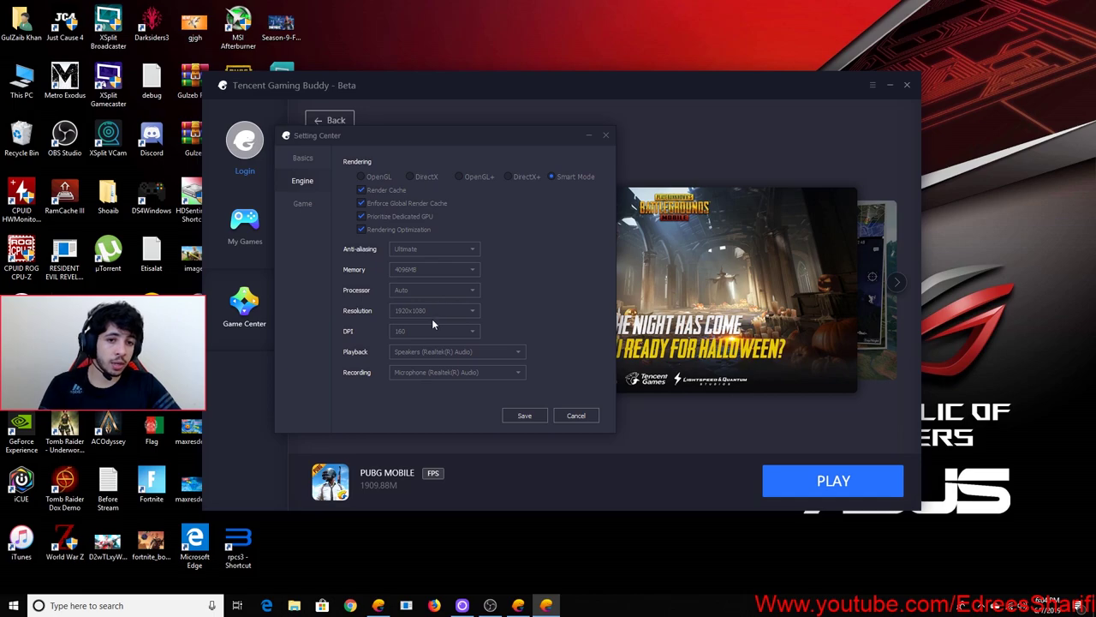
pyautogui.click(432, 313)
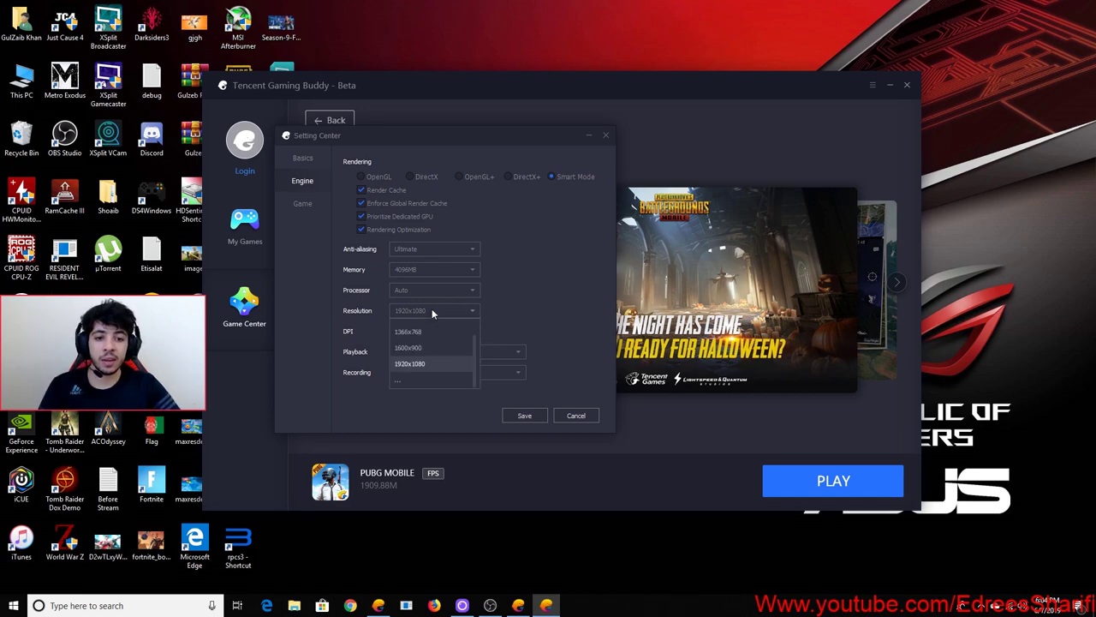
pyautogui.click(506, 311)
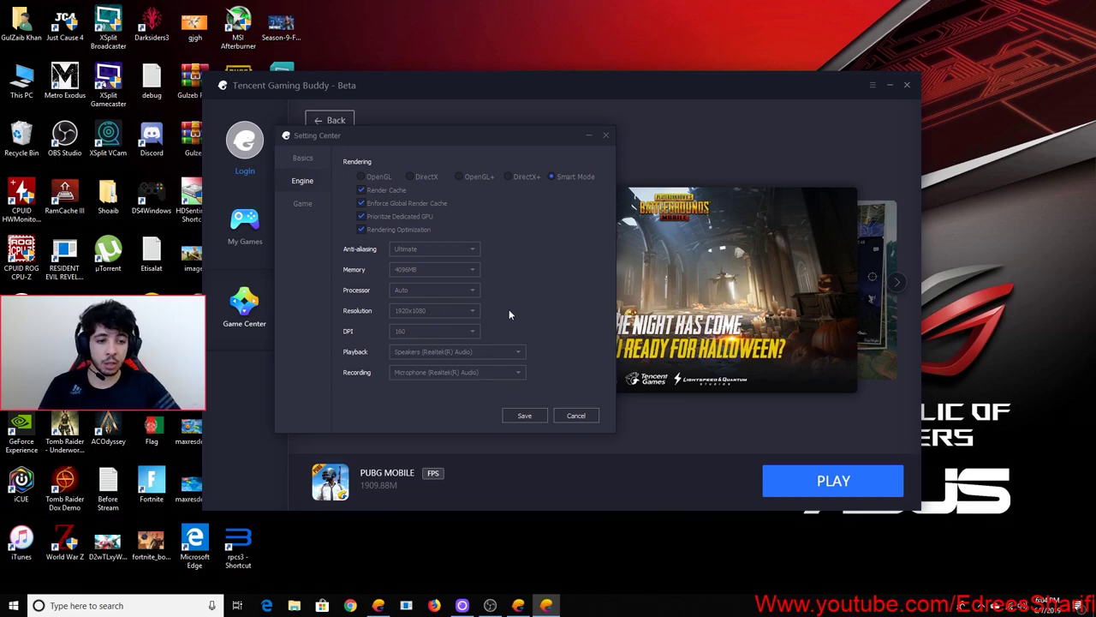
pyautogui.click(435, 311)
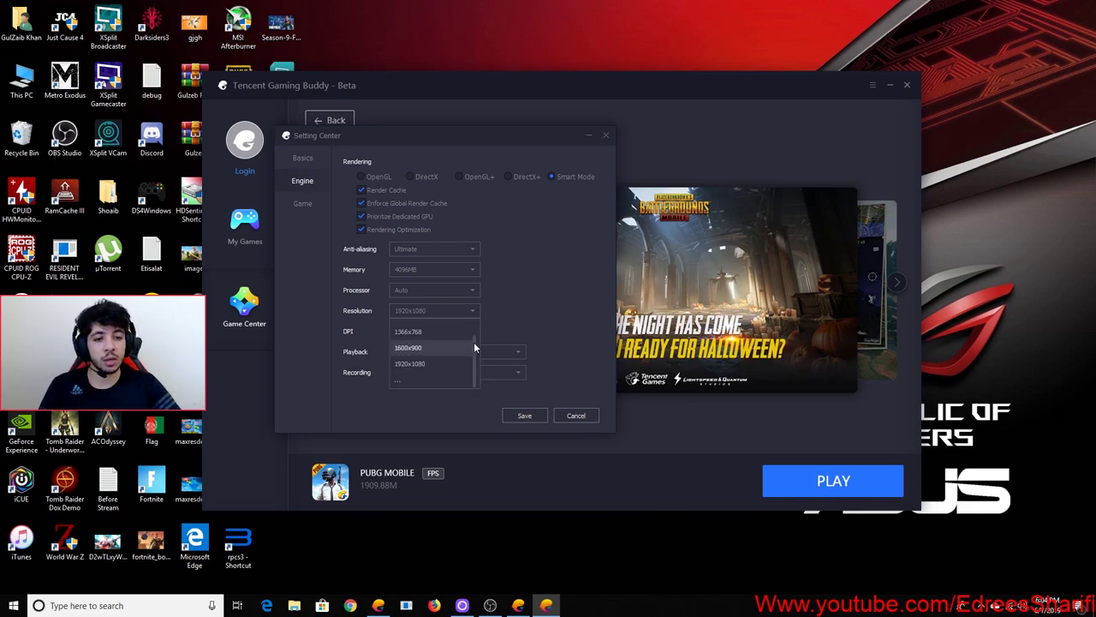
pyautogui.scroll(3, 474, 341)
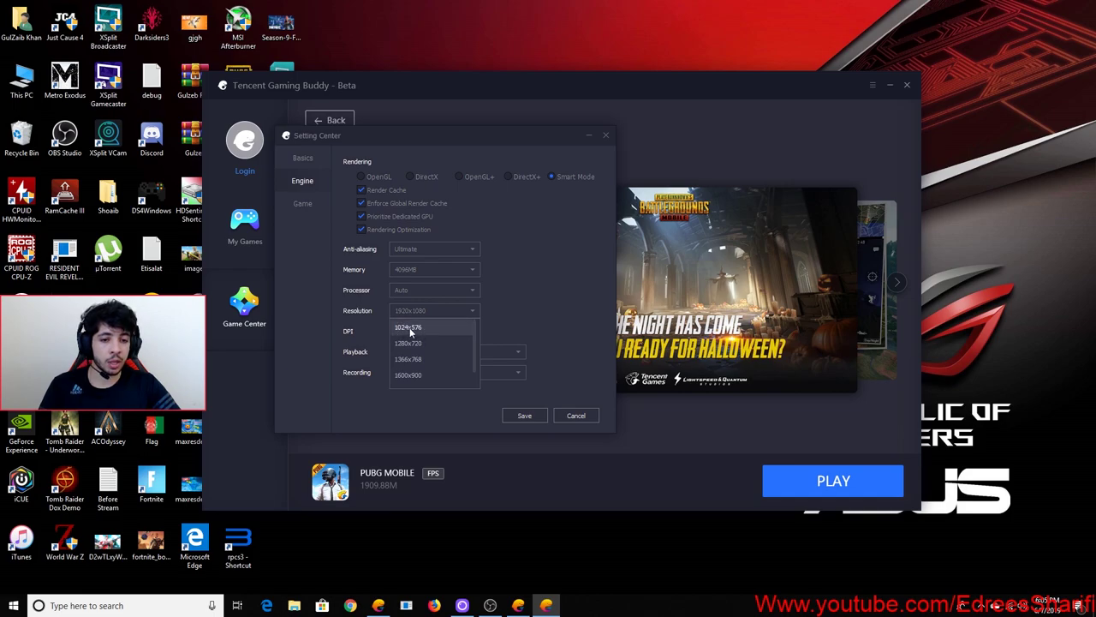
pyautogui.click(530, 307)
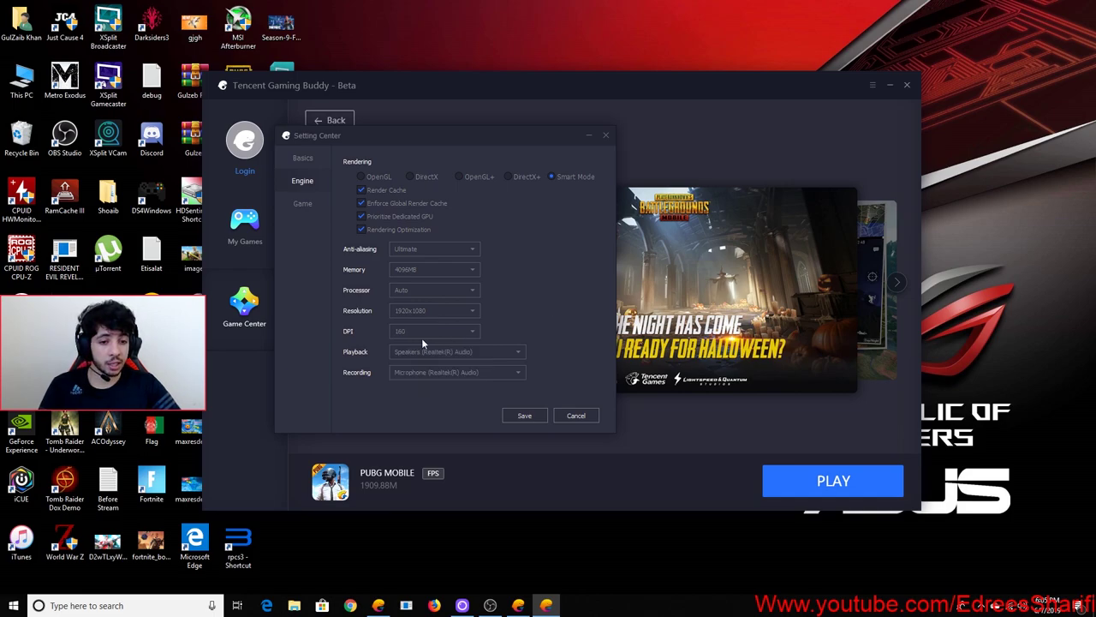
pyautogui.click(434, 331)
pyautogui.click(434, 331)
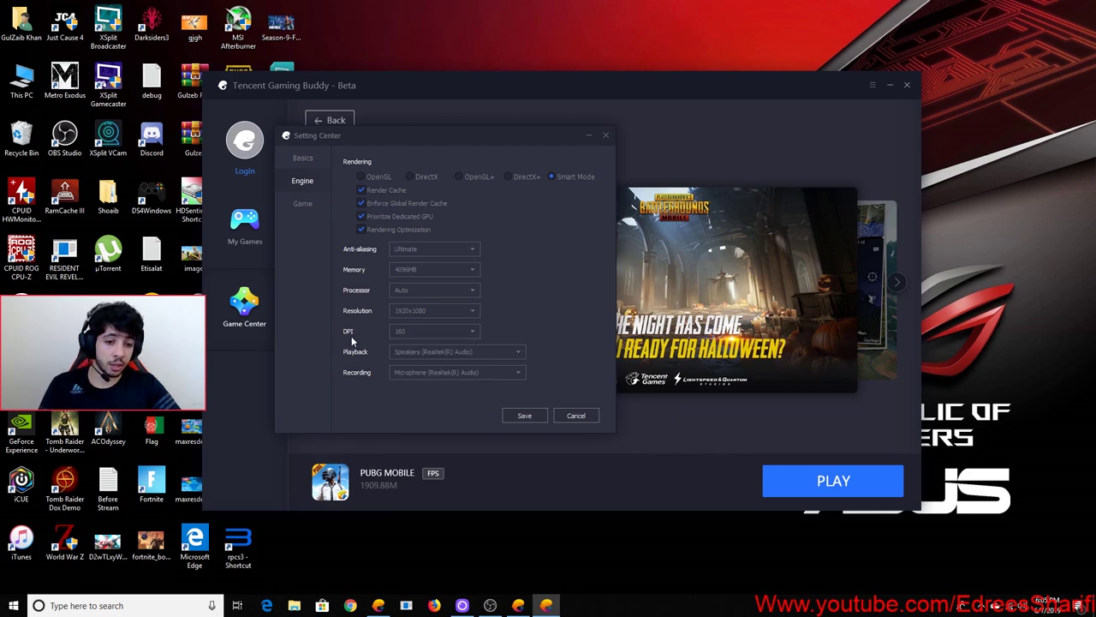
pyautogui.click(423, 331)
pyautogui.click(399, 333)
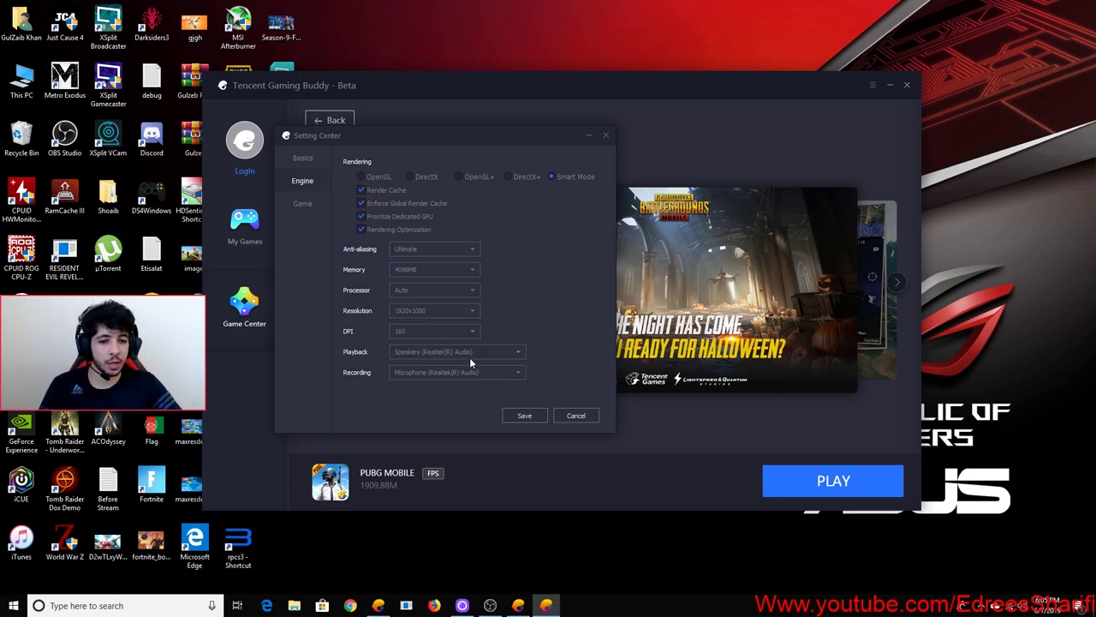
# Choose Ultra HD 2K resolution with HD display quality in PUBG MOBILE's Game settings and save
pyautogui.click(303, 204)
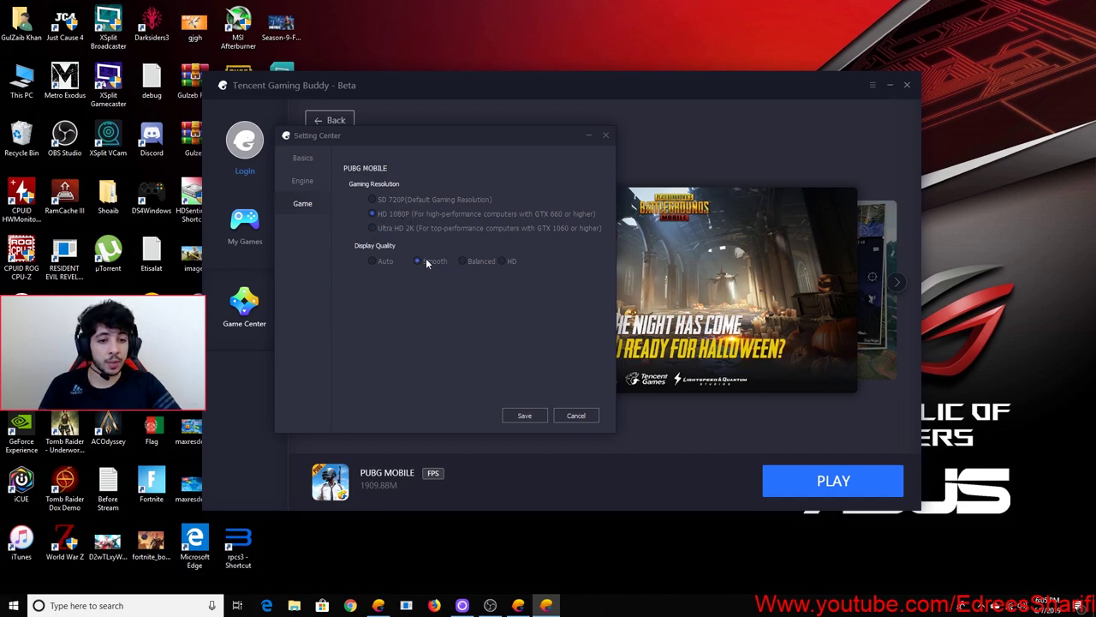
pyautogui.click(388, 229)
pyautogui.click(525, 416)
# Move Gaming Buddy aside, launch NVIDIA Control Panel from the desktop menu, and reposition it
pyautogui.moveTo(847, 81); pyautogui.dragTo(567, 116)
pyautogui.rightClick(749, 182)
pyautogui.click(719, 138)
pyautogui.rightClick(719, 139)
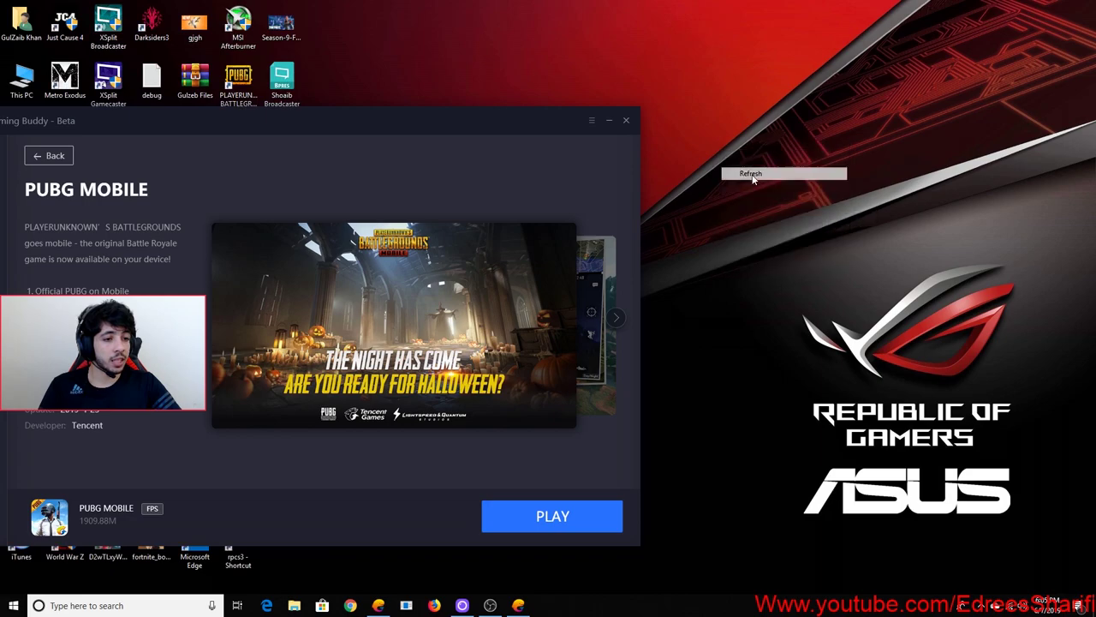
pyautogui.rightClick(710, 117)
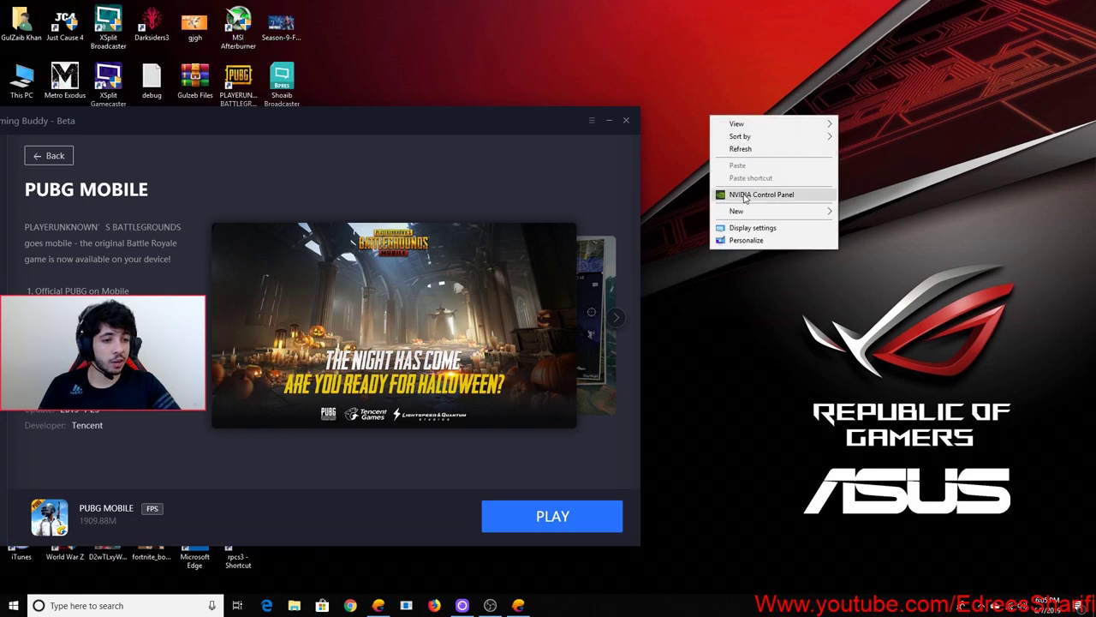
pyautogui.click(754, 194)
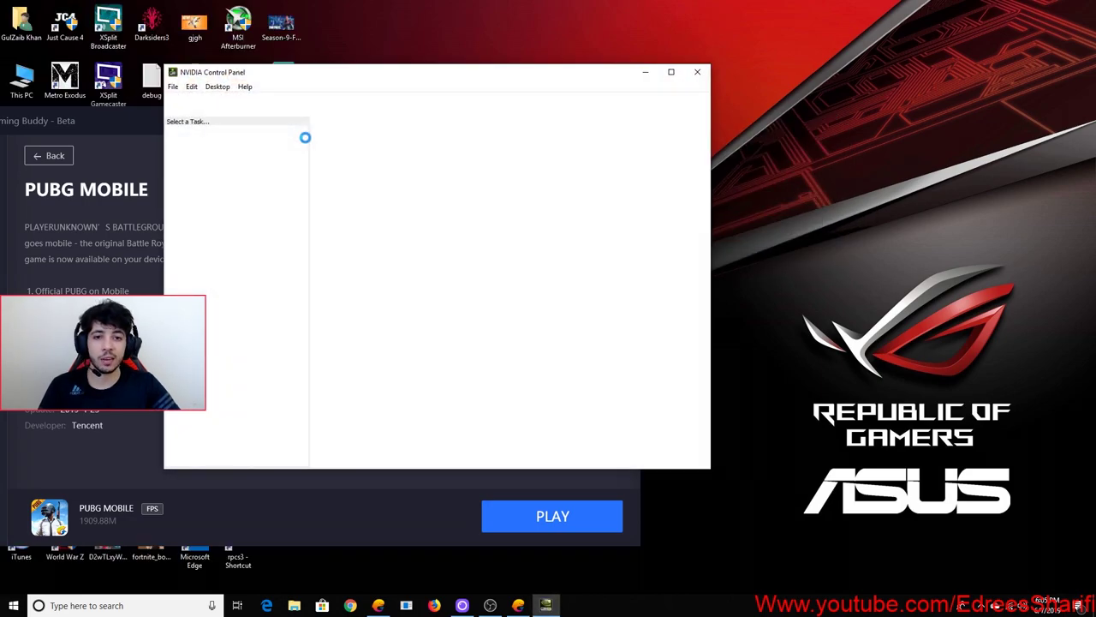
pyautogui.moveTo(326, 78); pyautogui.dragTo(485, 55)
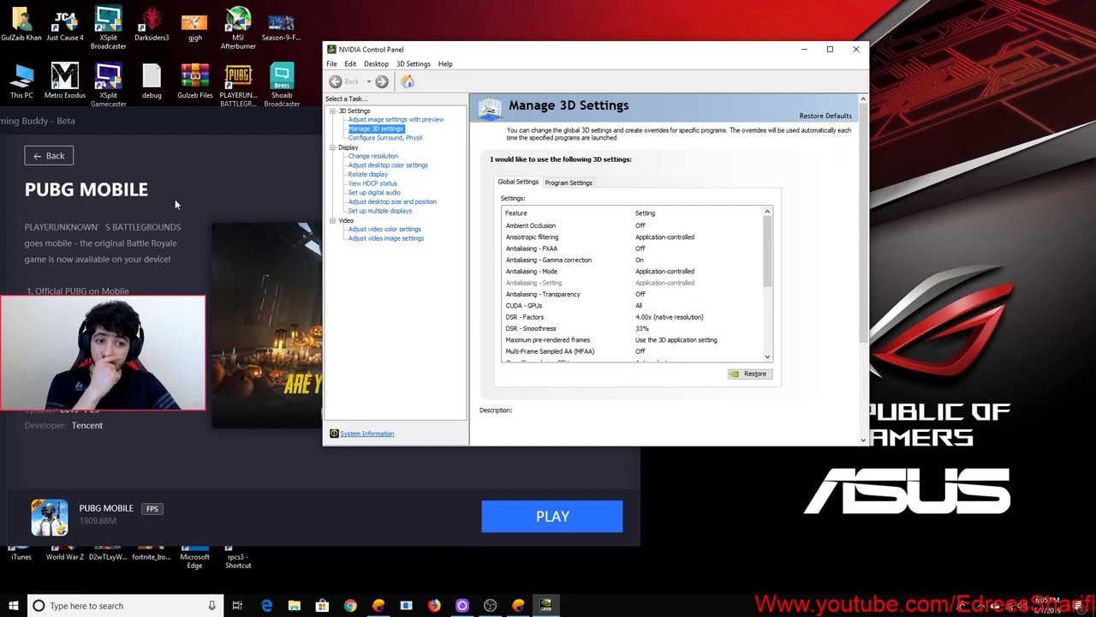
# Show Manage 3D settings' Program Settings tab with Teng Xun Shou You Zhu Shou selected as the program
pyautogui.click(376, 128)
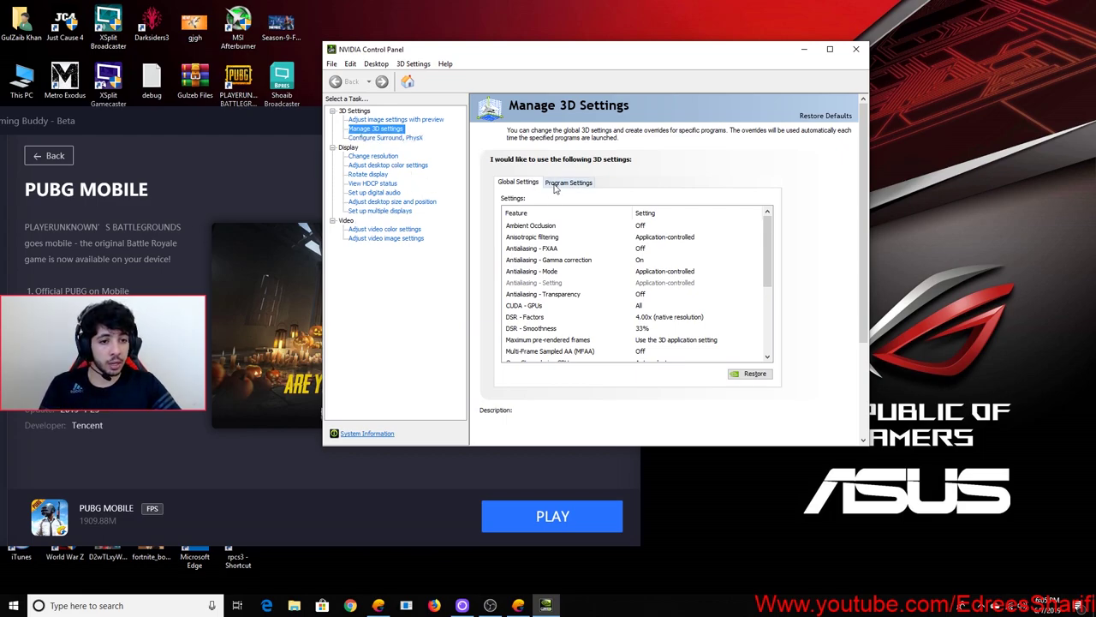
pyautogui.moveTo(770, 263); pyautogui.dragTo(768, 235)
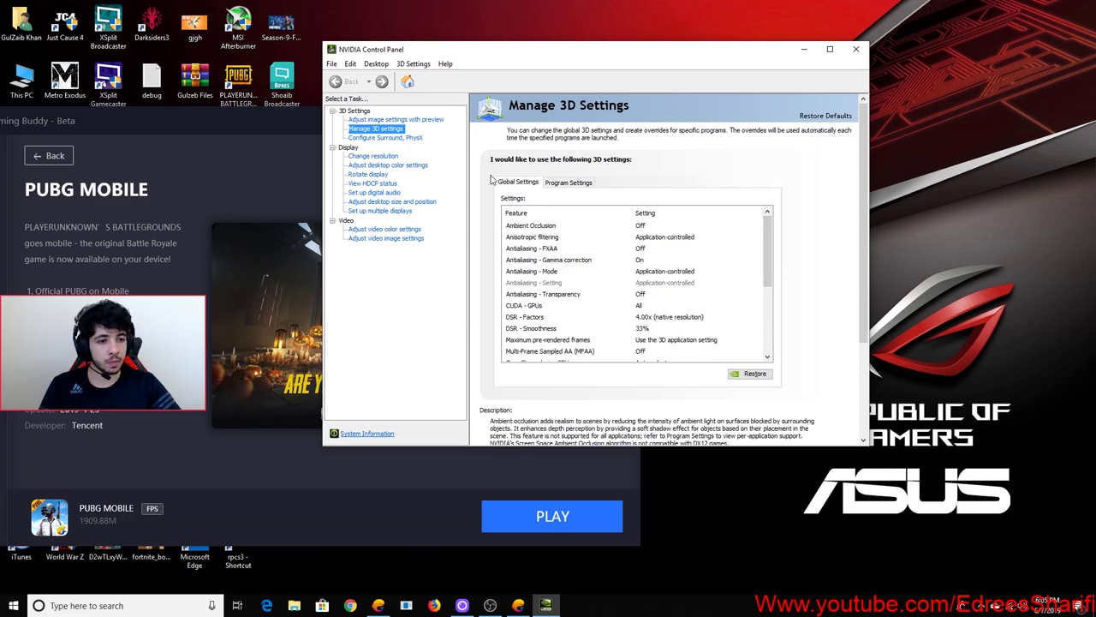
pyautogui.click(557, 182)
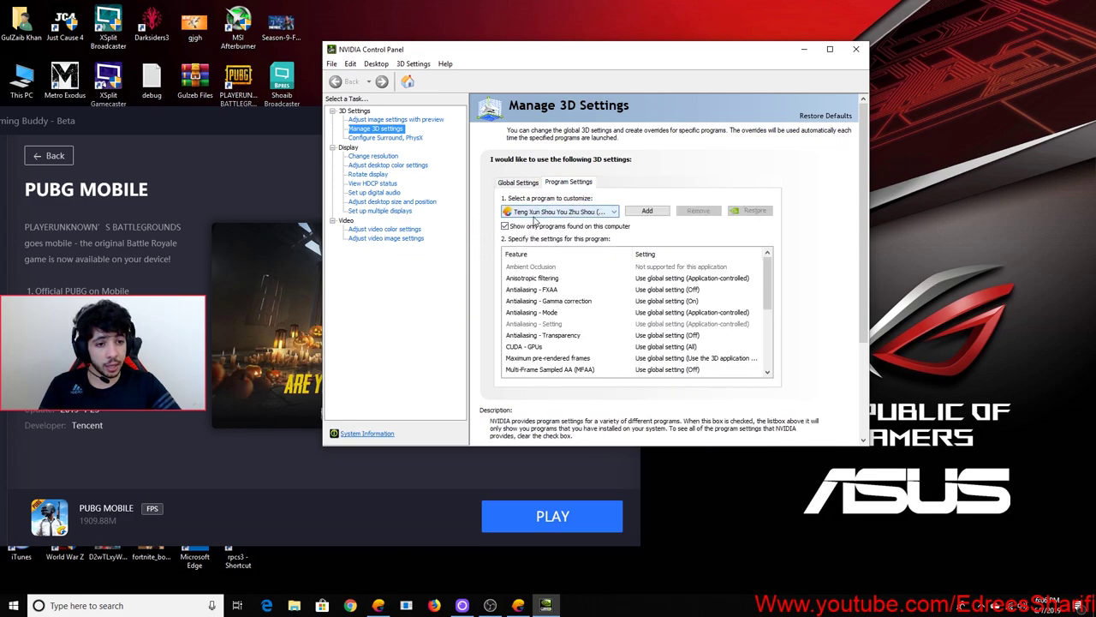
pyautogui.click(540, 212)
pyautogui.click(539, 215)
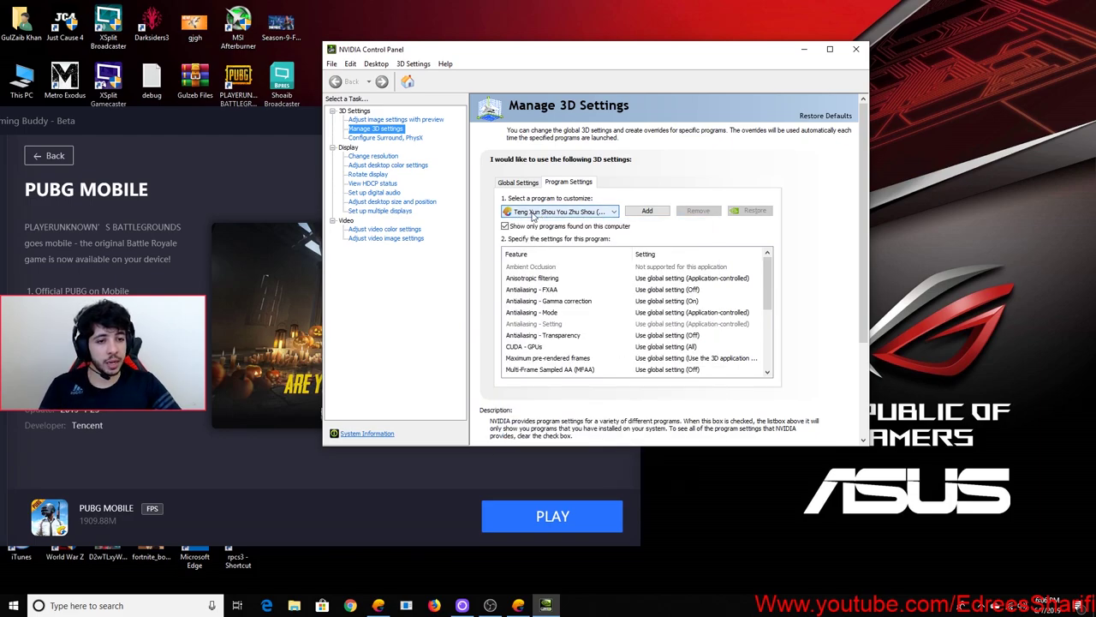
pyautogui.click(646, 212)
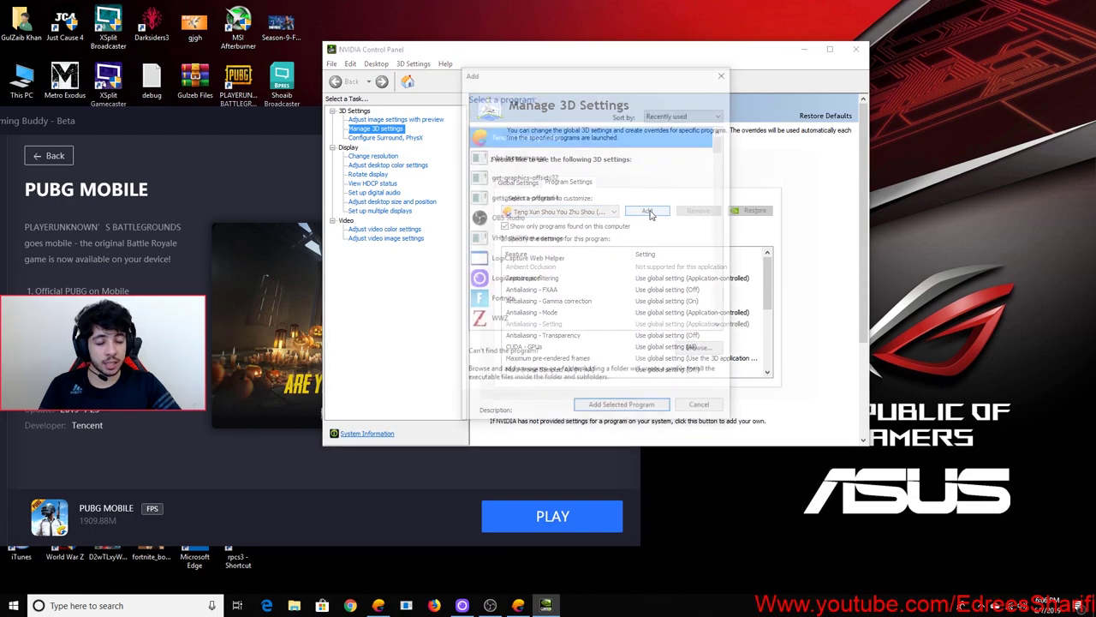
pyautogui.click(701, 408)
pyautogui.scroll(-5, 726, 282)
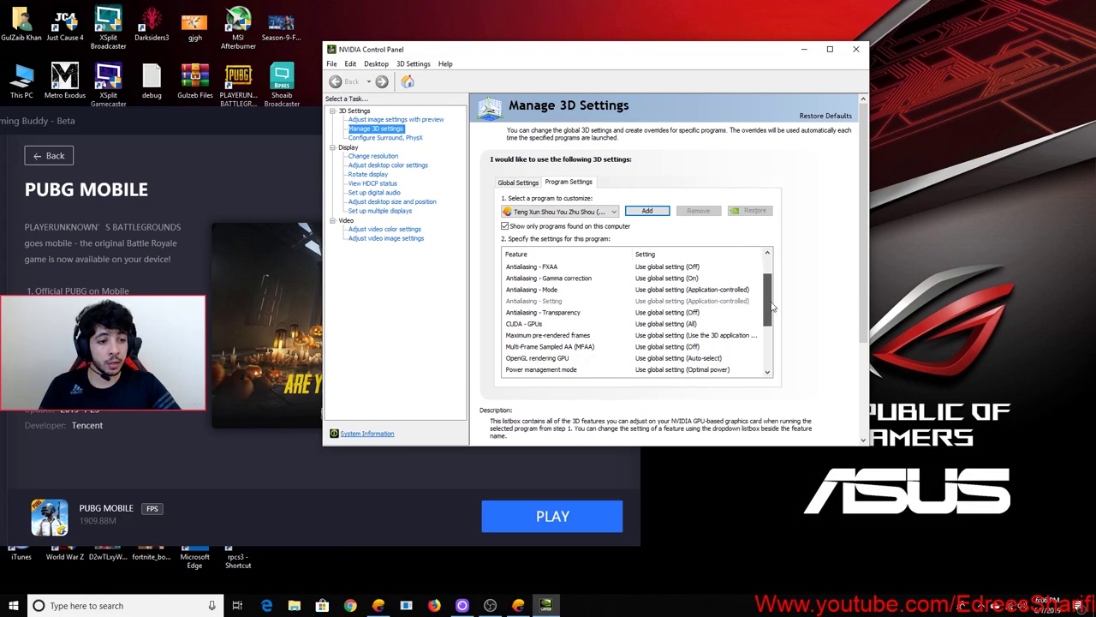
pyautogui.scroll(5, 727, 283)
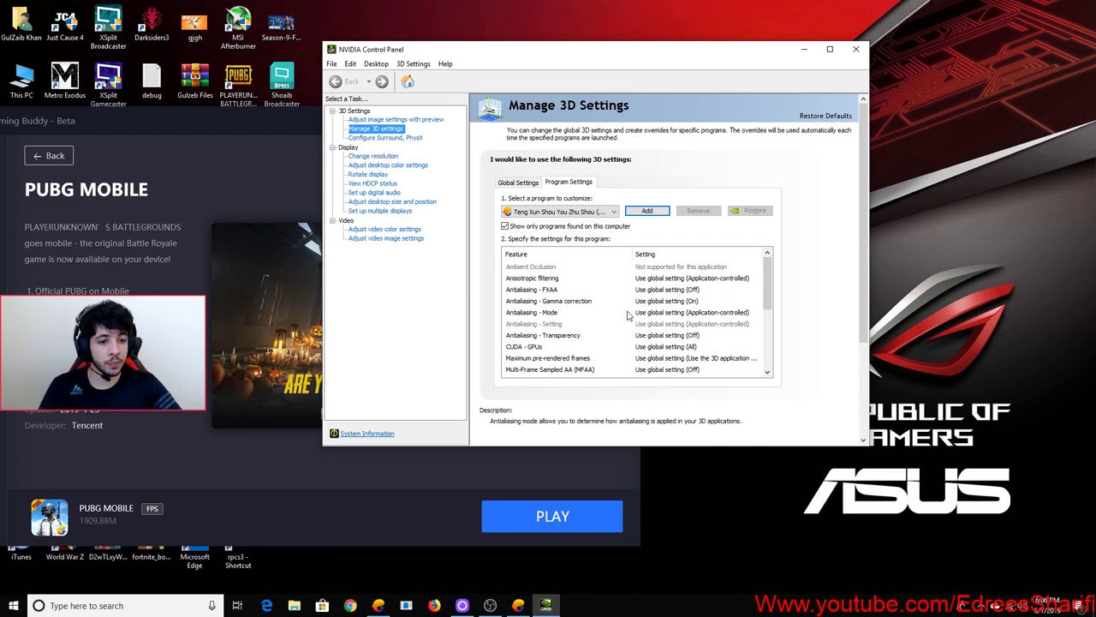
# Set Maximum pre-rendered frames to 1 and Power management mode to Prefer maximum performance
pyautogui.moveTo(770, 289); pyautogui.dragTo(772, 310)
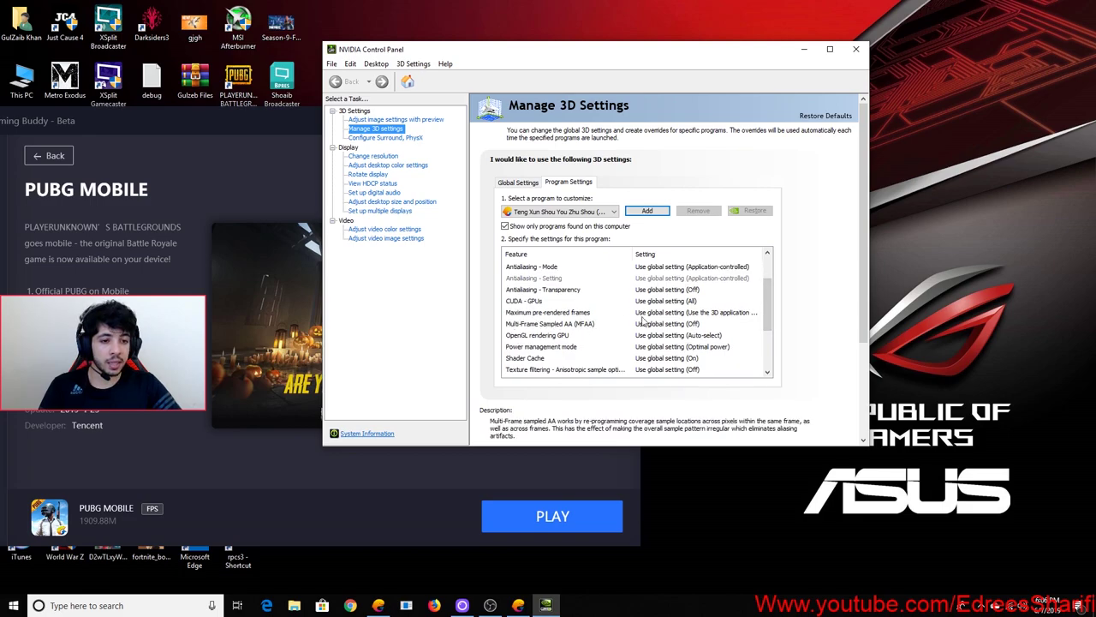
pyautogui.click(681, 313)
pyautogui.click(677, 343)
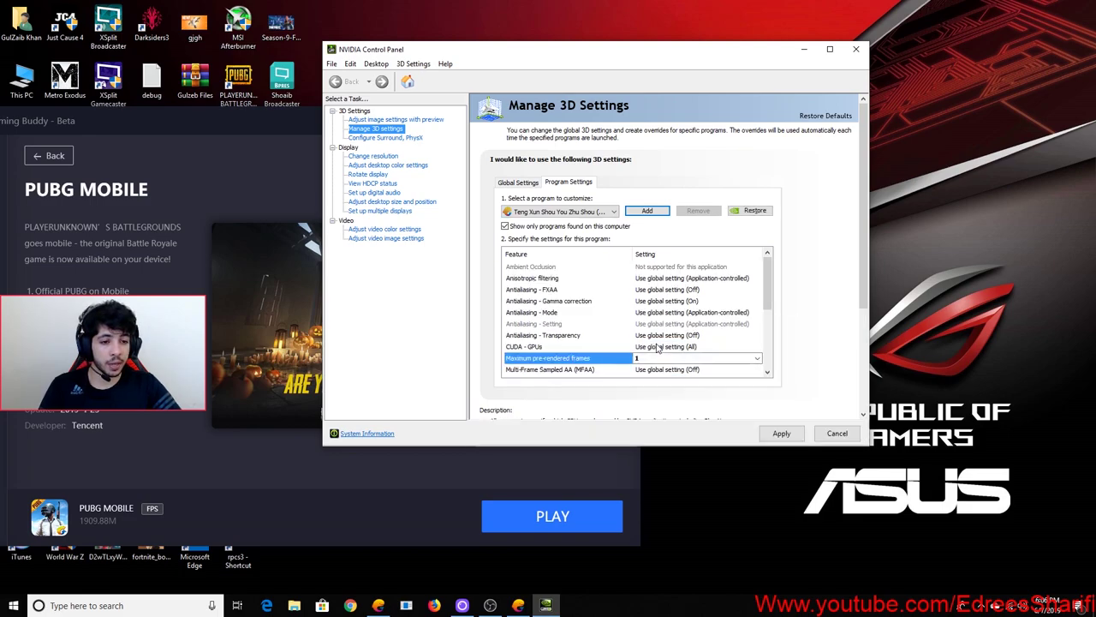
pyautogui.scroll(-3, 767, 303)
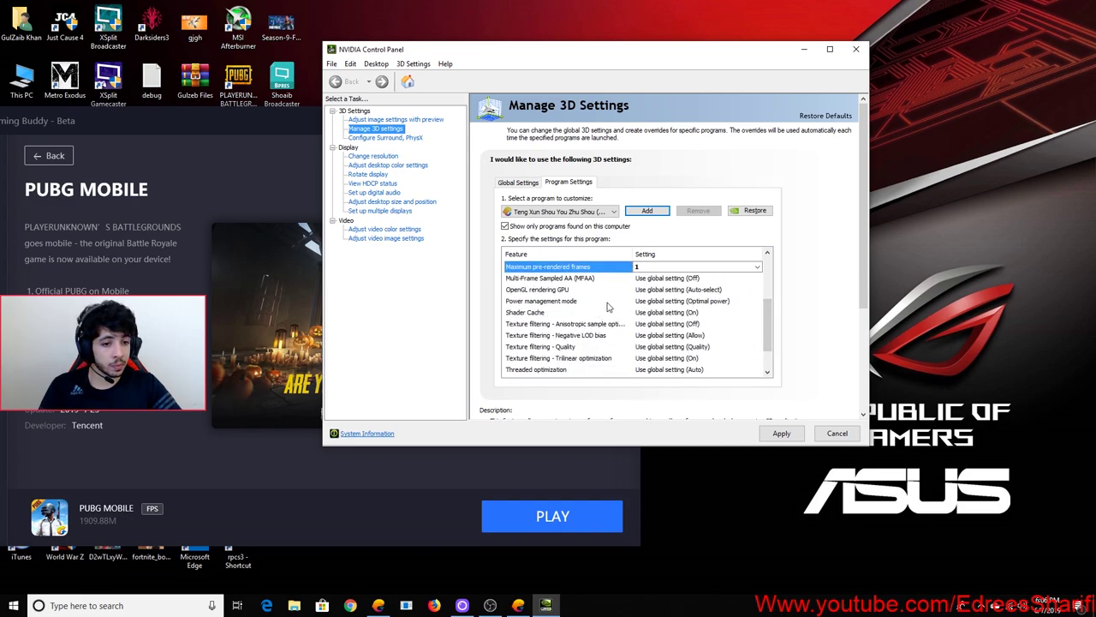
pyautogui.click(675, 301)
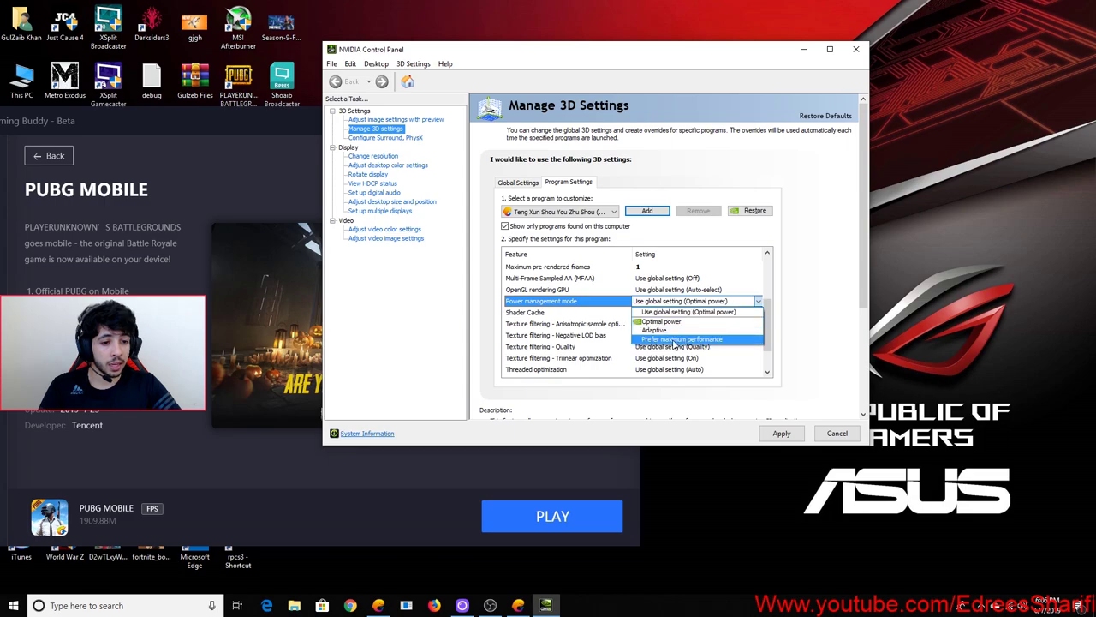
pyautogui.click(680, 340)
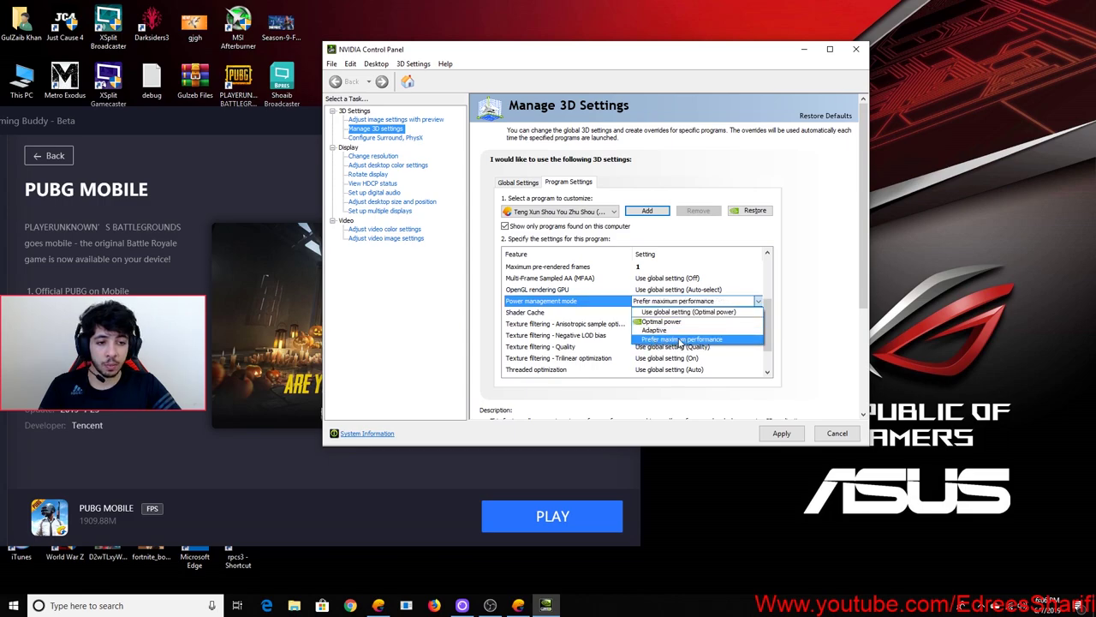
# Set Texture filtering quality to Quality and Threaded optimization On, then close NVIDIA Control Panel
pyautogui.moveTo(770, 300); pyautogui.dragTo(768, 337)
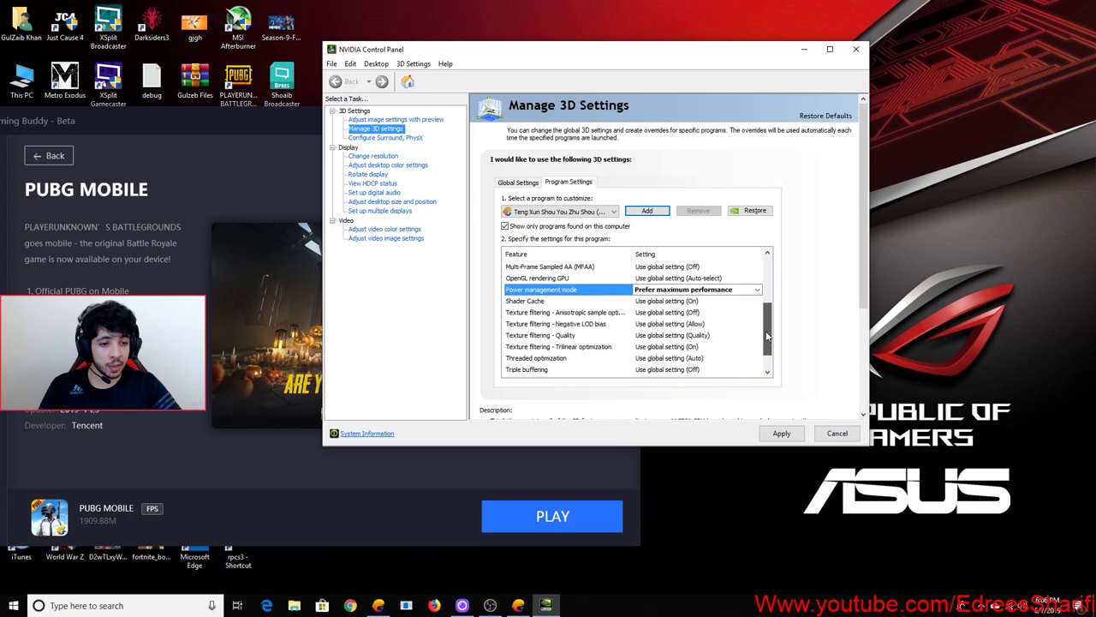
pyautogui.click(661, 337)
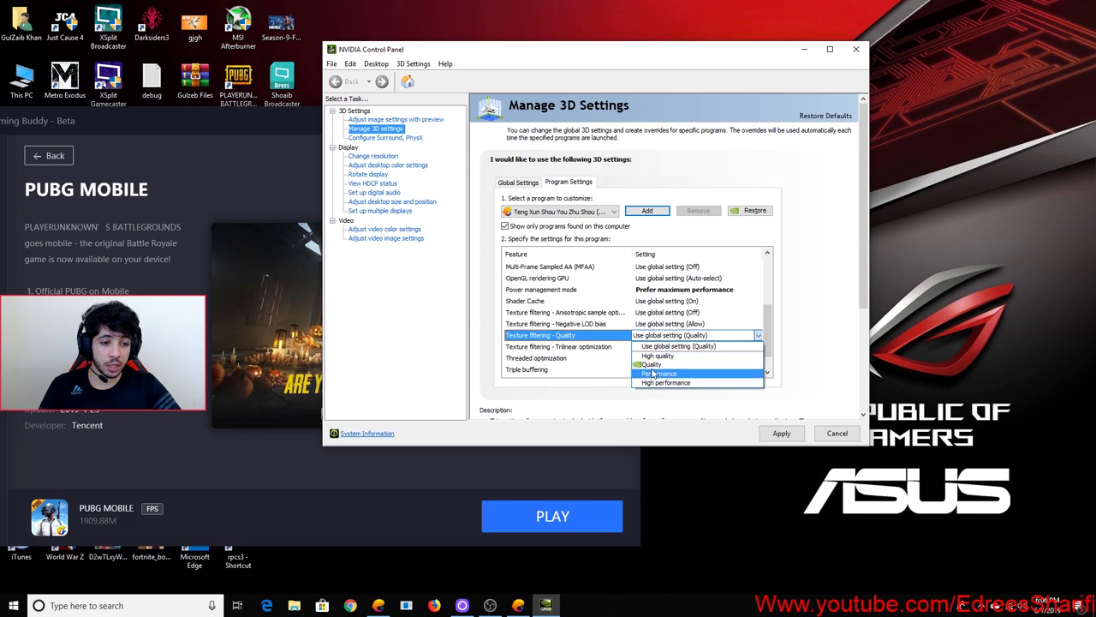
pyautogui.click(667, 363)
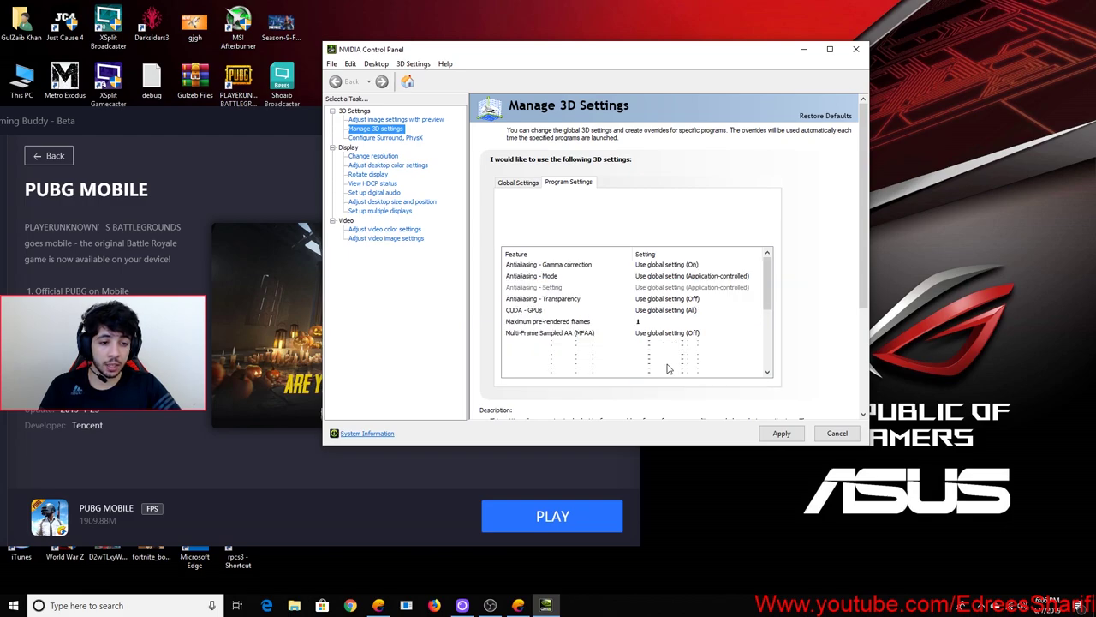
pyautogui.scroll(-2, 769, 318)
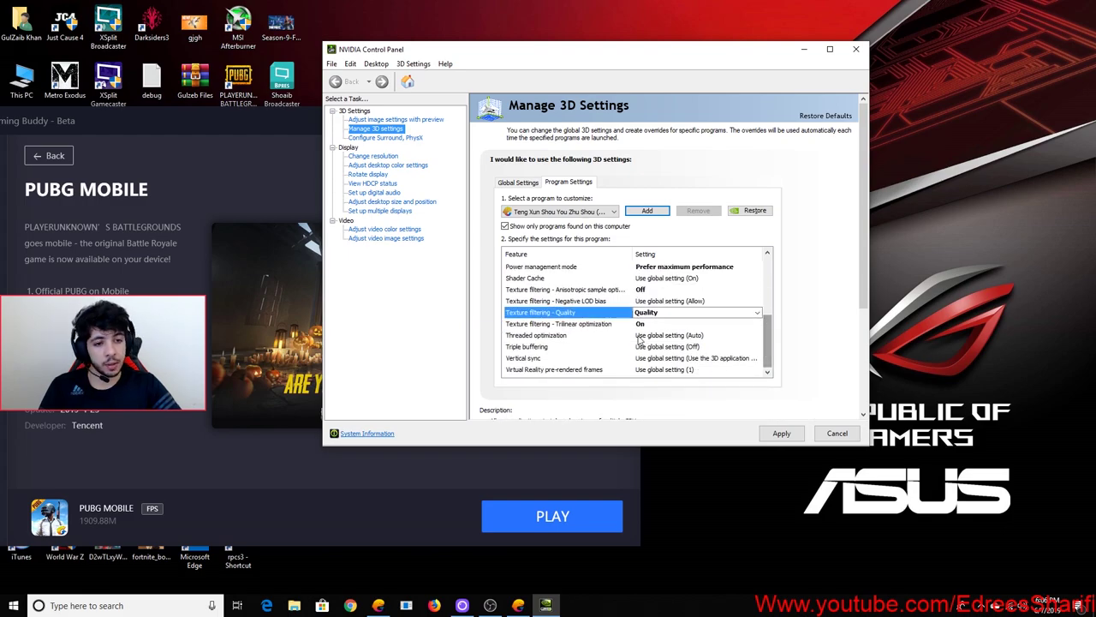
pyautogui.click(681, 340)
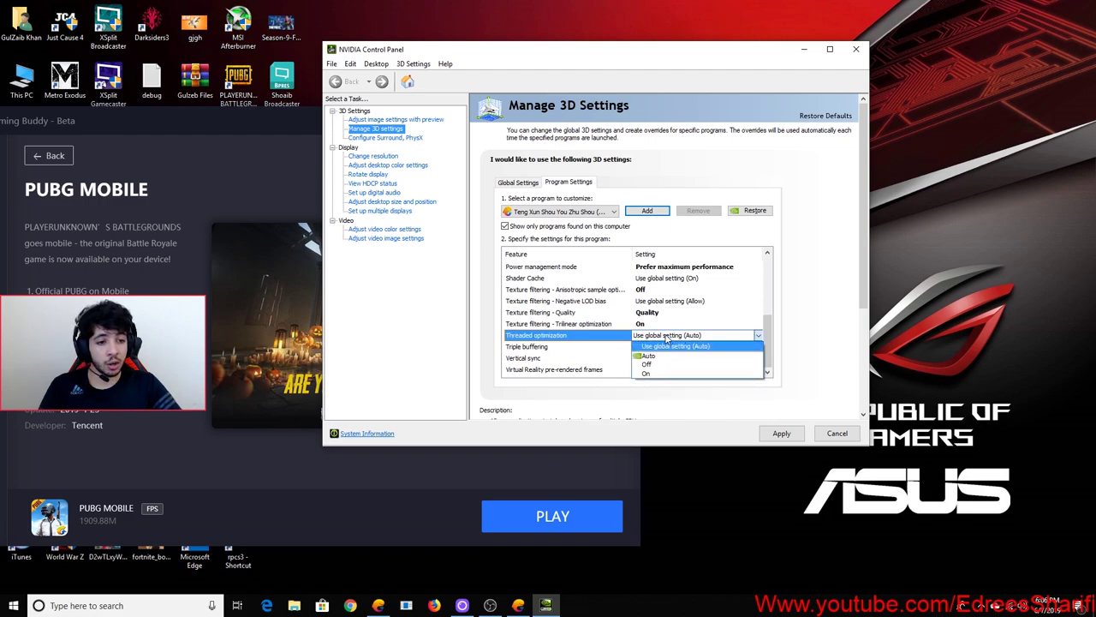
pyautogui.click(650, 377)
pyautogui.scroll(-2, 757, 370)
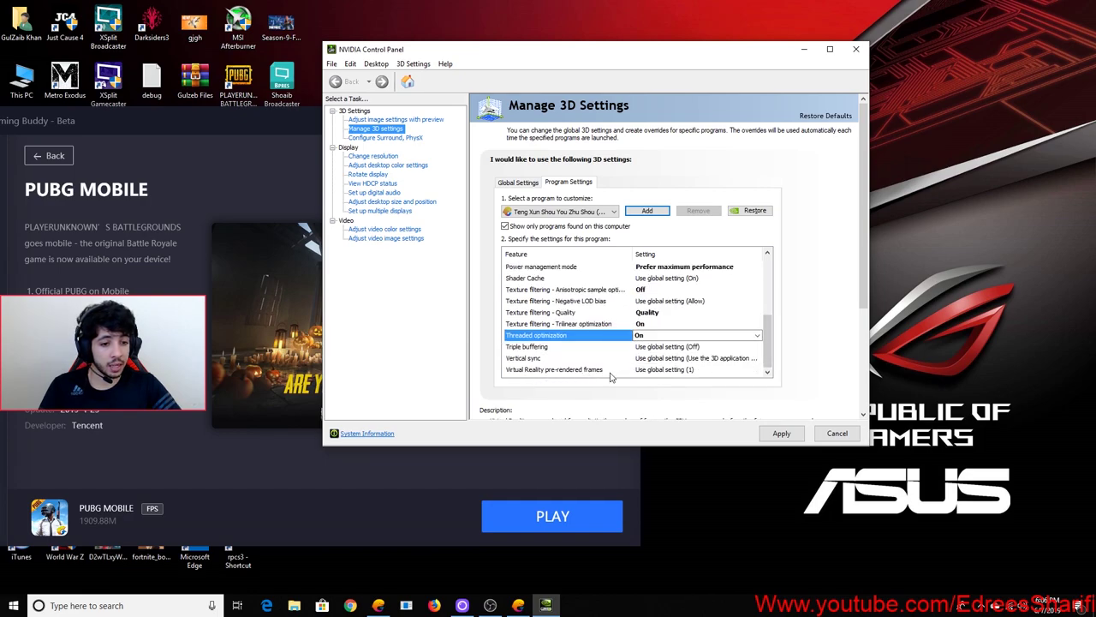
pyautogui.moveTo(768, 358)
pyautogui.mouseDown()
pyautogui.moveTo(768, 295)
pyautogui.moveTo(769, 369)
pyautogui.mouseUp()
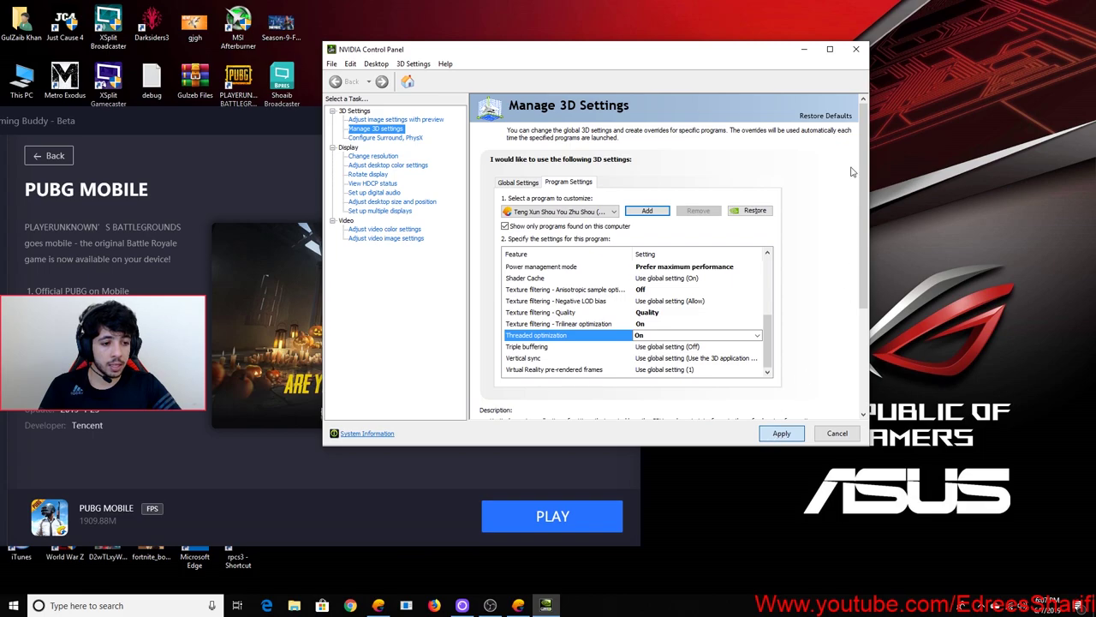
pyautogui.click(856, 49)
# Launch PUBG MOBILE from Gaming Buddy and grant its storage permission
pyautogui.moveTo(410, 167); pyautogui.dragTo(594, 41)
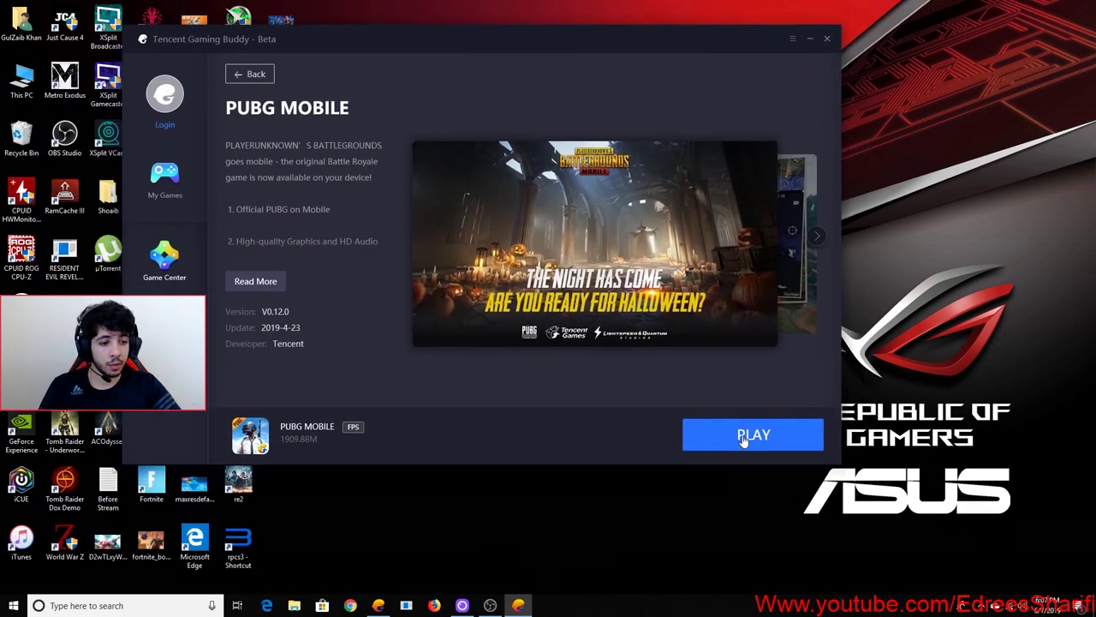
pyautogui.click(742, 436)
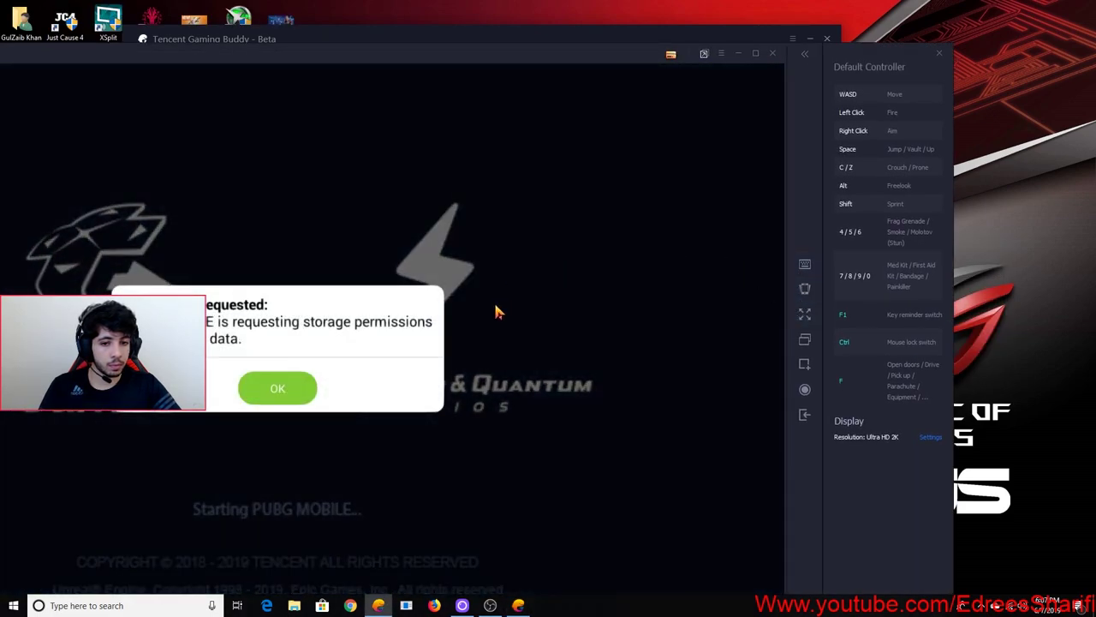
pyautogui.click(277, 389)
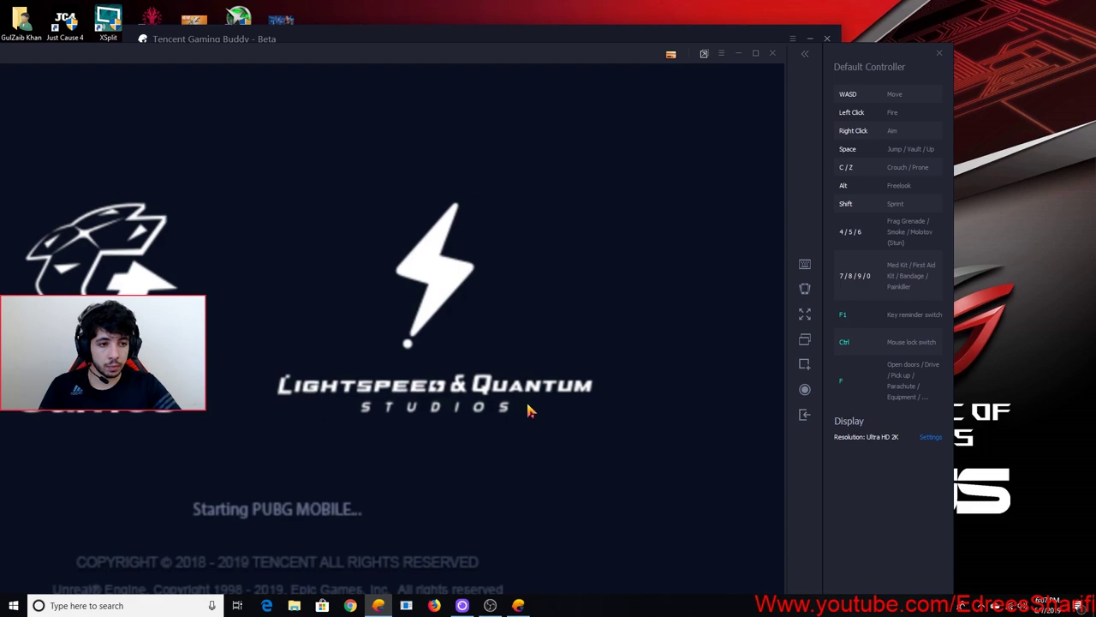
# Glance at the display resolution settings without changes, then bring up the keyboard key-mapping editor
pyautogui.moveTo(381, 53); pyautogui.dragTo(397, 44)
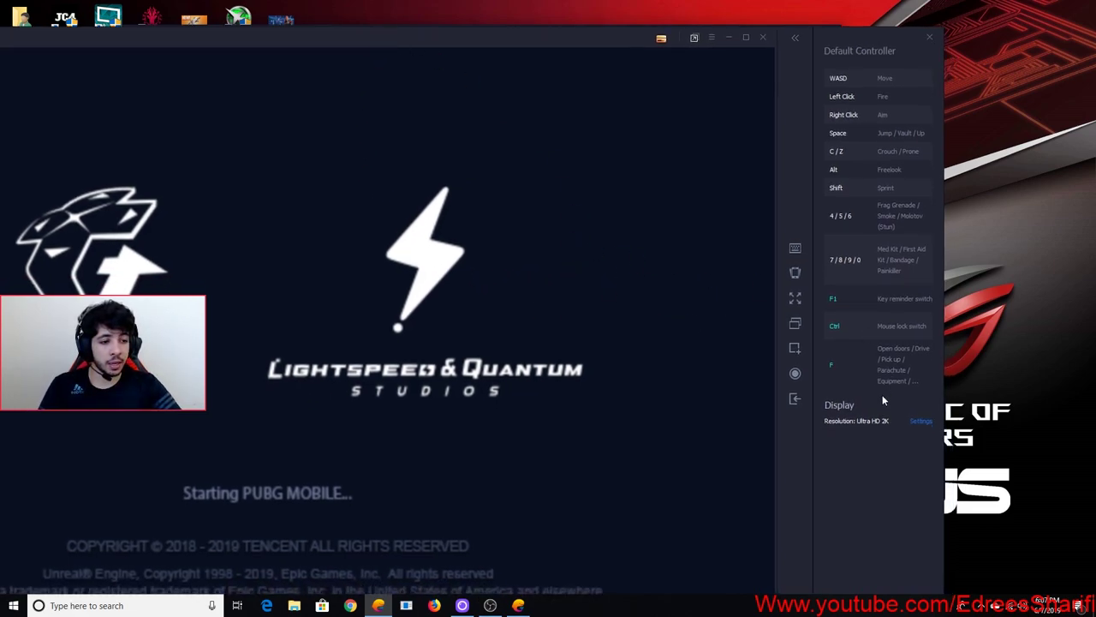
pyautogui.click(920, 421)
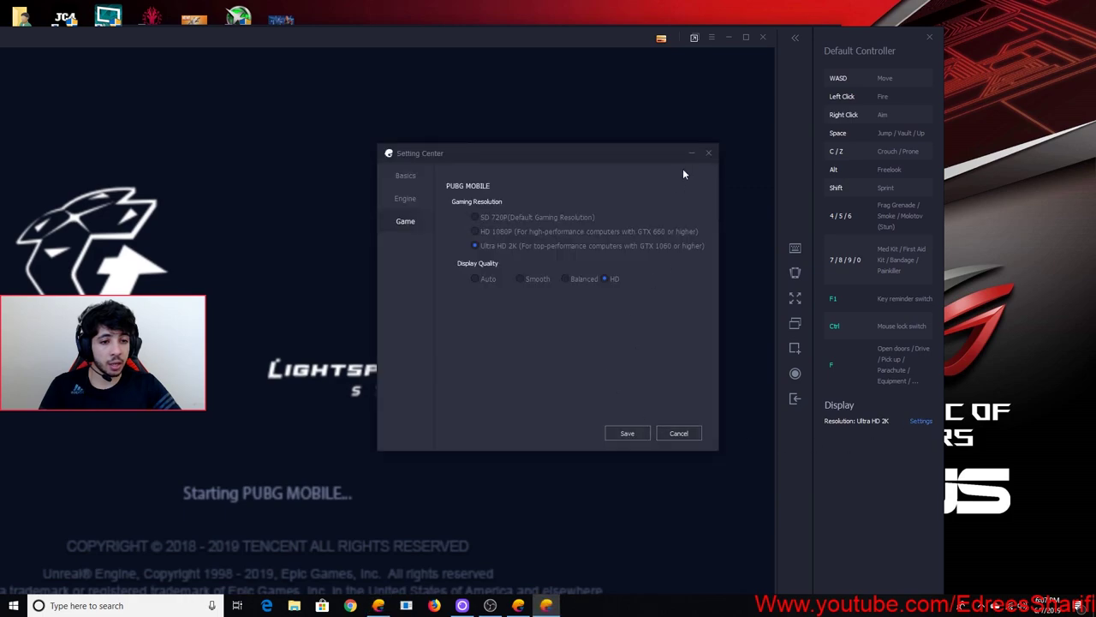
pyautogui.click(709, 153)
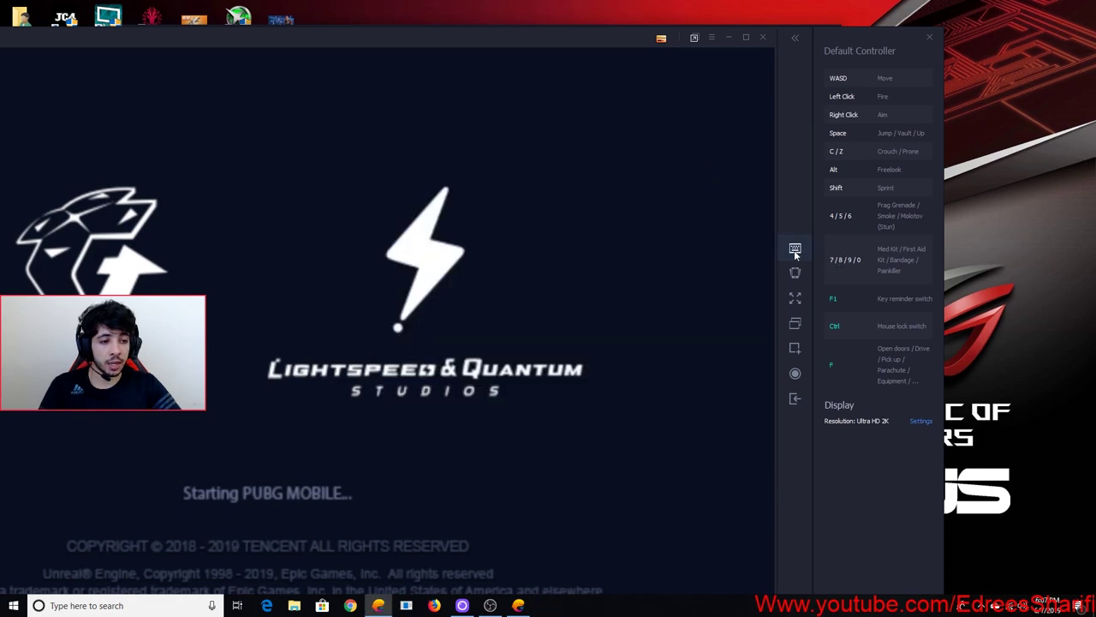
pyautogui.click(795, 250)
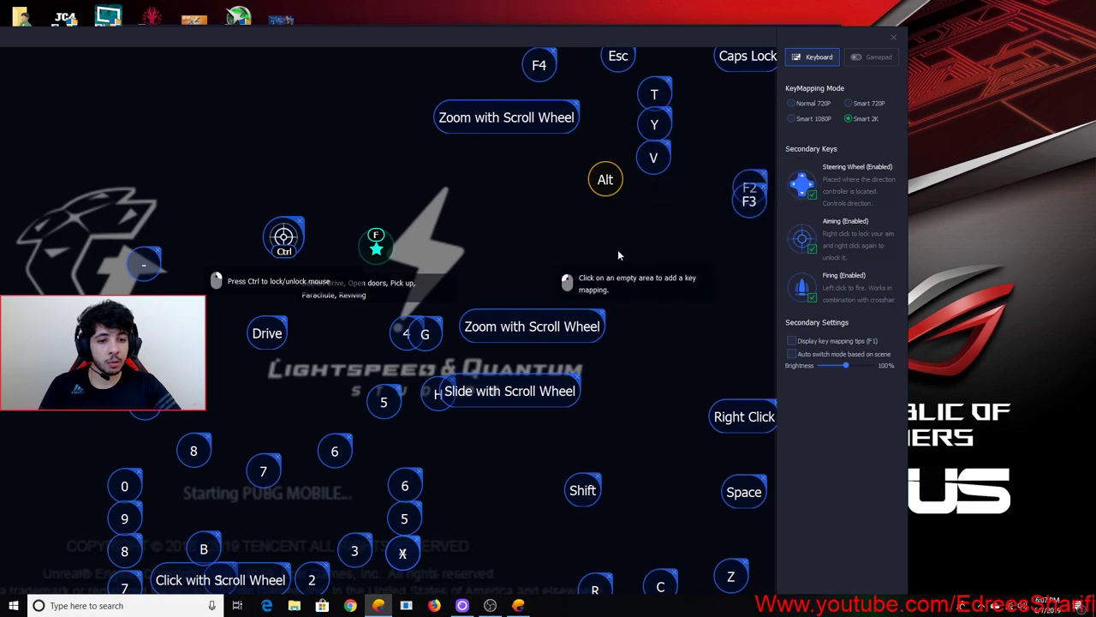
# Save the default key mappings and switch PUBG MOBILE to full screen
pyautogui.moveTo(432, 43); pyautogui.dragTo(436, 17)
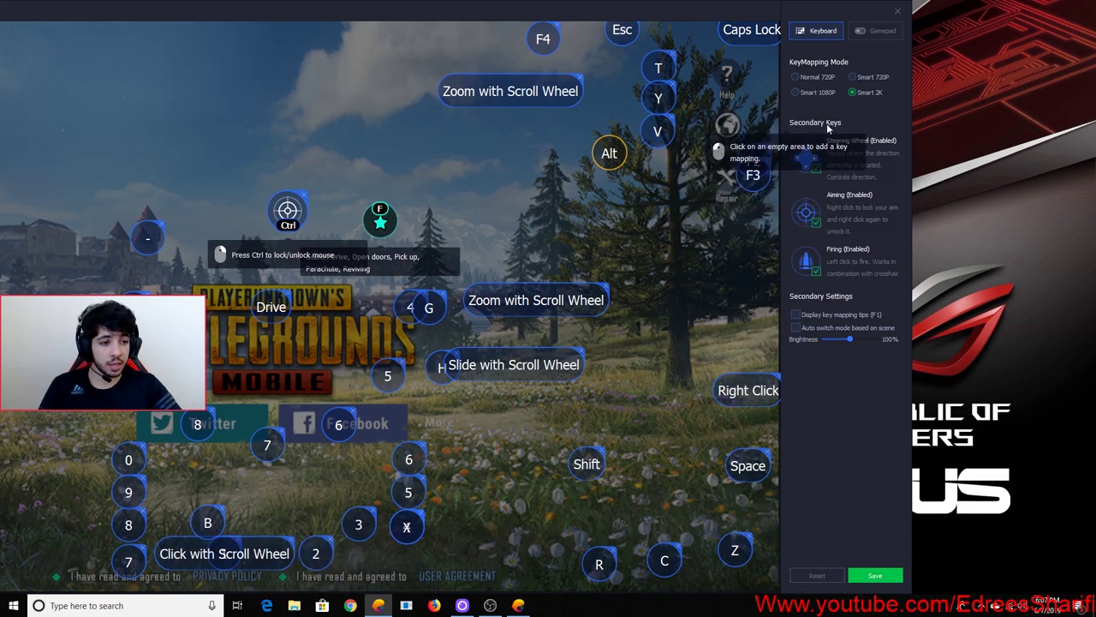
pyautogui.click(875, 575)
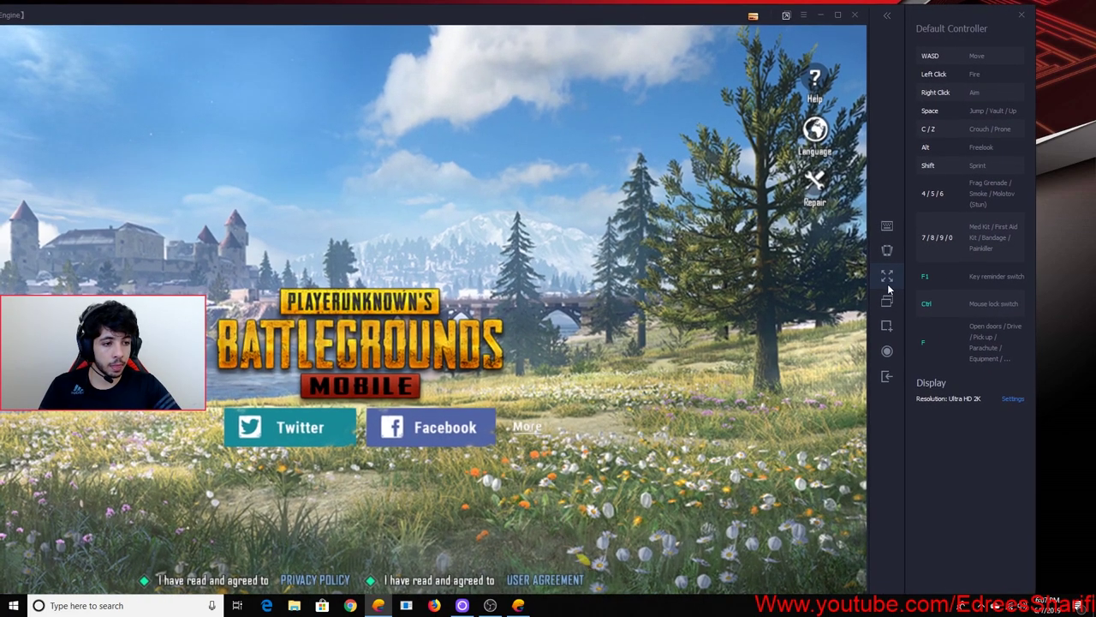
pyautogui.click(888, 289)
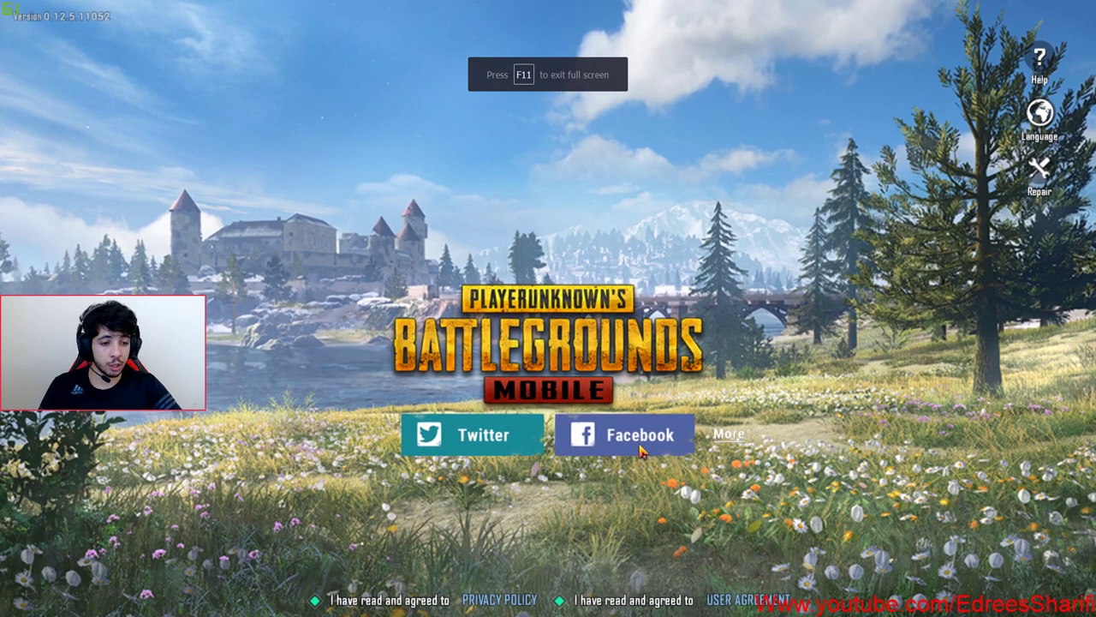
# Abandon the Facebook login, dismiss the revoked-authorization notice, and choose Twitter sign-in instead
pyautogui.click(639, 446)
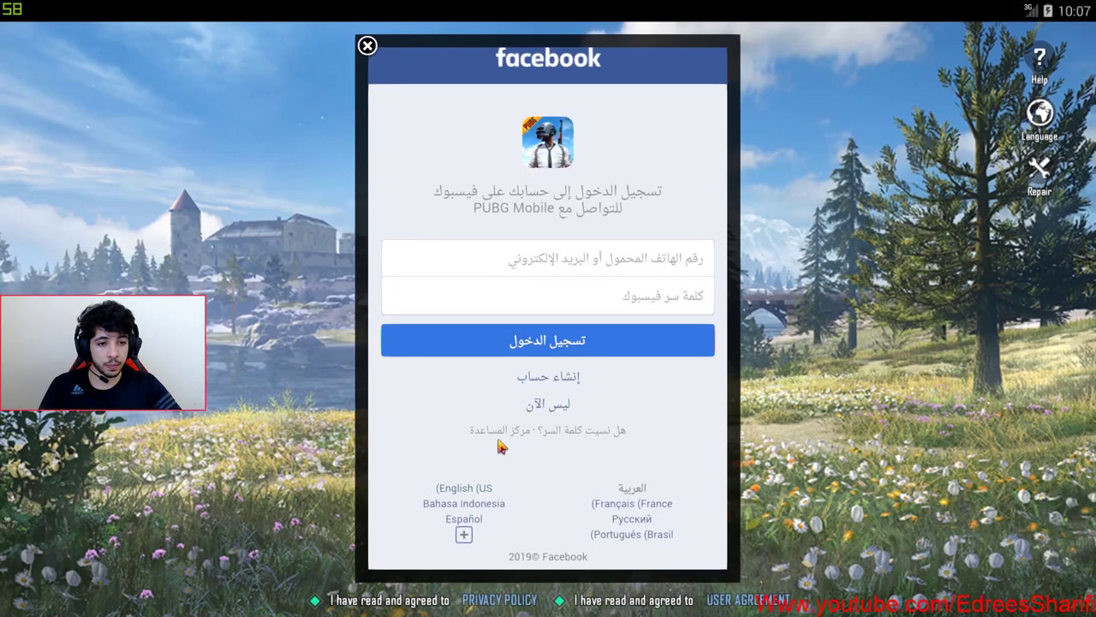
pyautogui.click(367, 47)
pyautogui.click(548, 399)
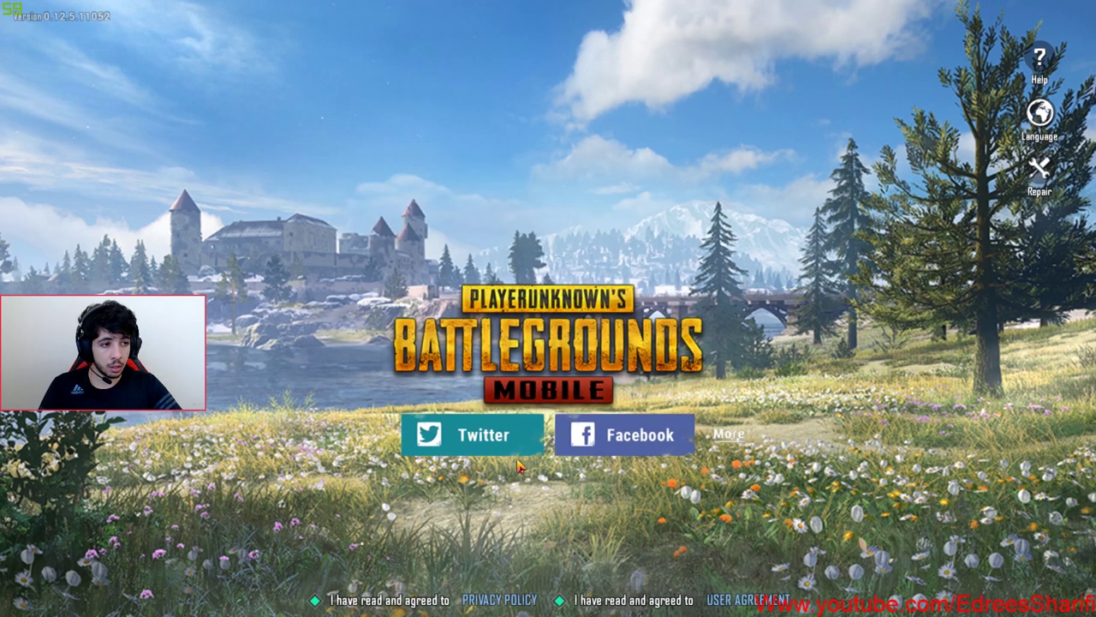
pyautogui.click(484, 435)
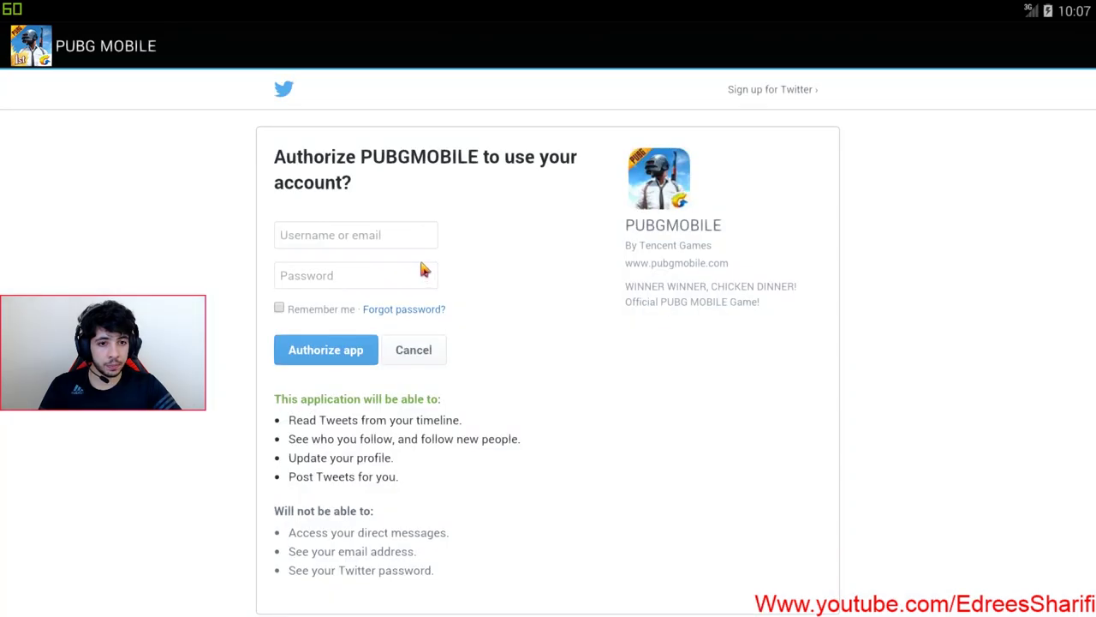
# Enter the Twitter account's username and password on the Authorize page and submit the login
pyautogui.click(377, 237)
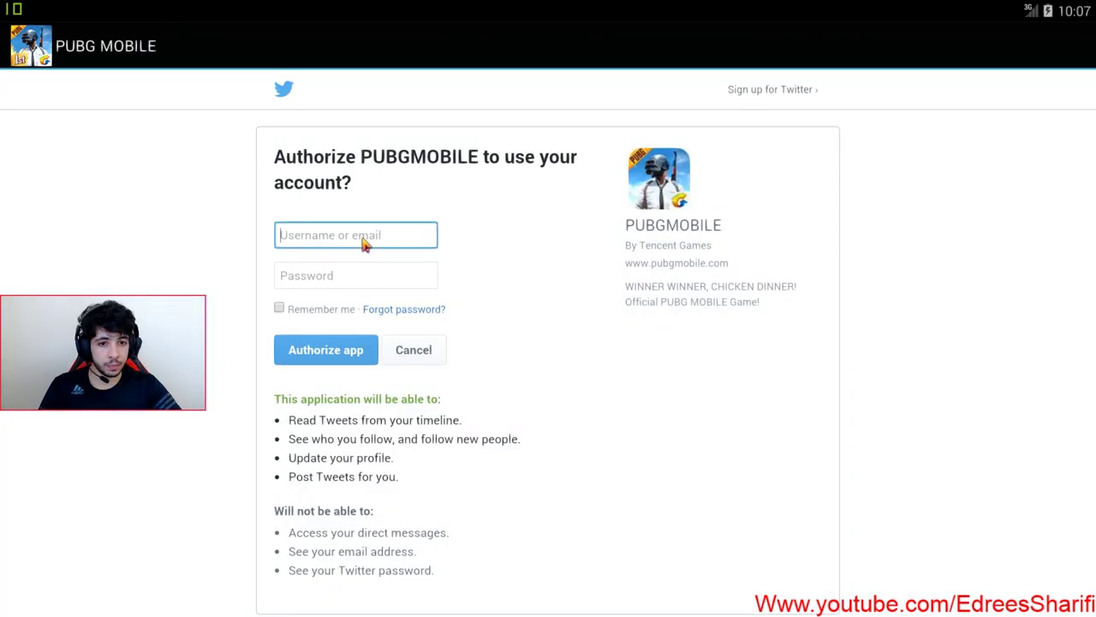
pyautogui.write('jack')
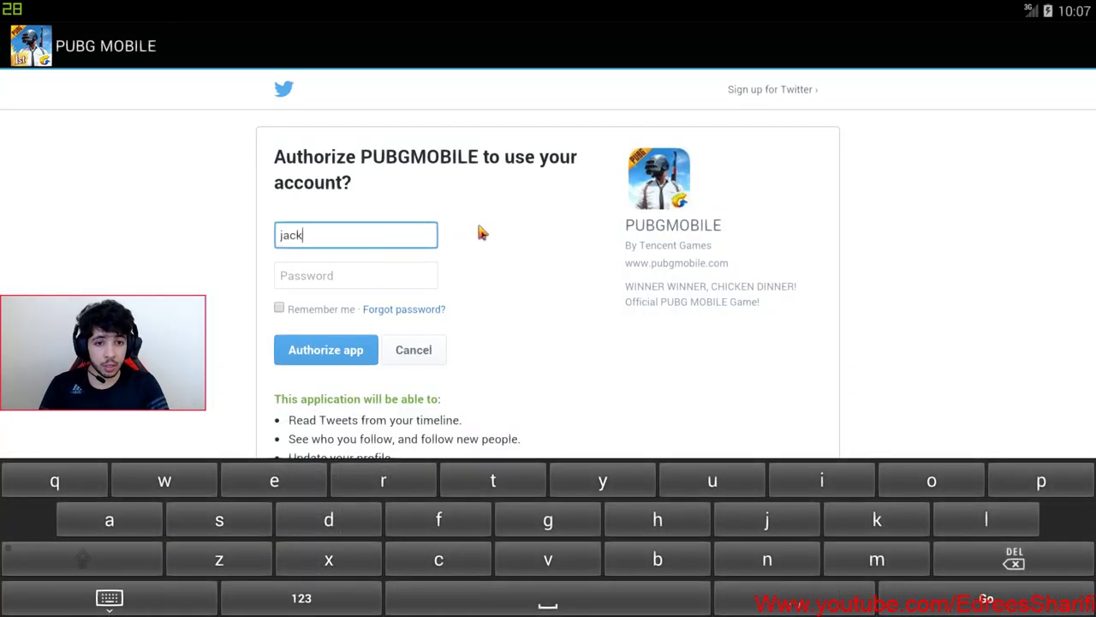
pyautogui.write('thegiantsl3')
pyautogui.press('Tab')
pyautogui.write('•••o•••')
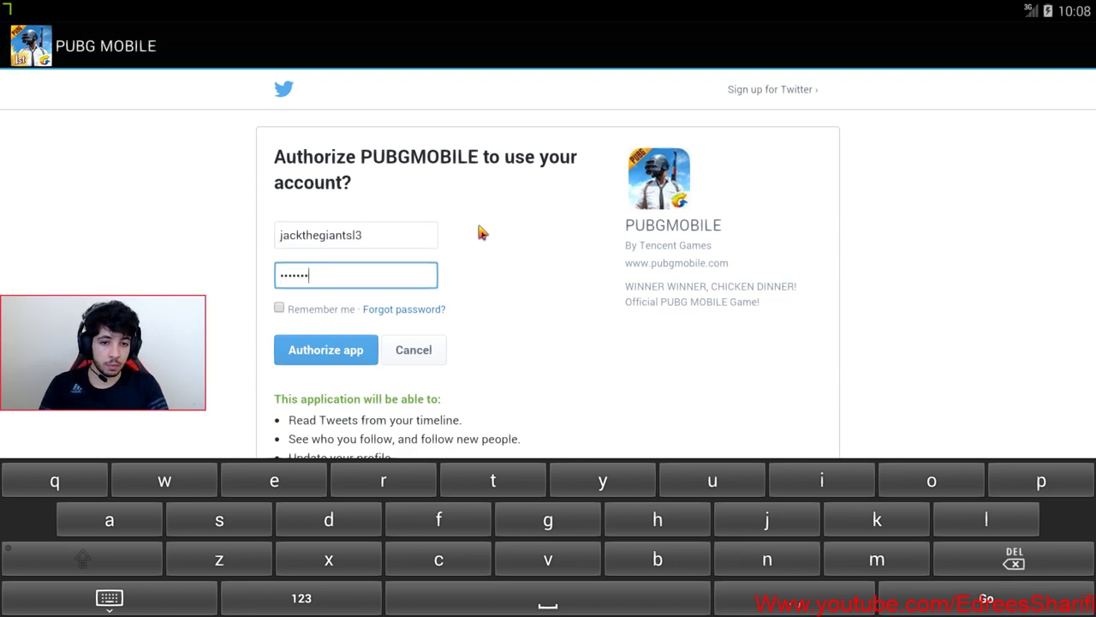
pyautogui.press('BackSpace')
pyautogui.press('BackSpace')
pyautogui.press('BackSpace')
pyautogui.press('BackSpace')
pyautogui.press('BackSpace')
pyautogui.write('•••••••••••d')
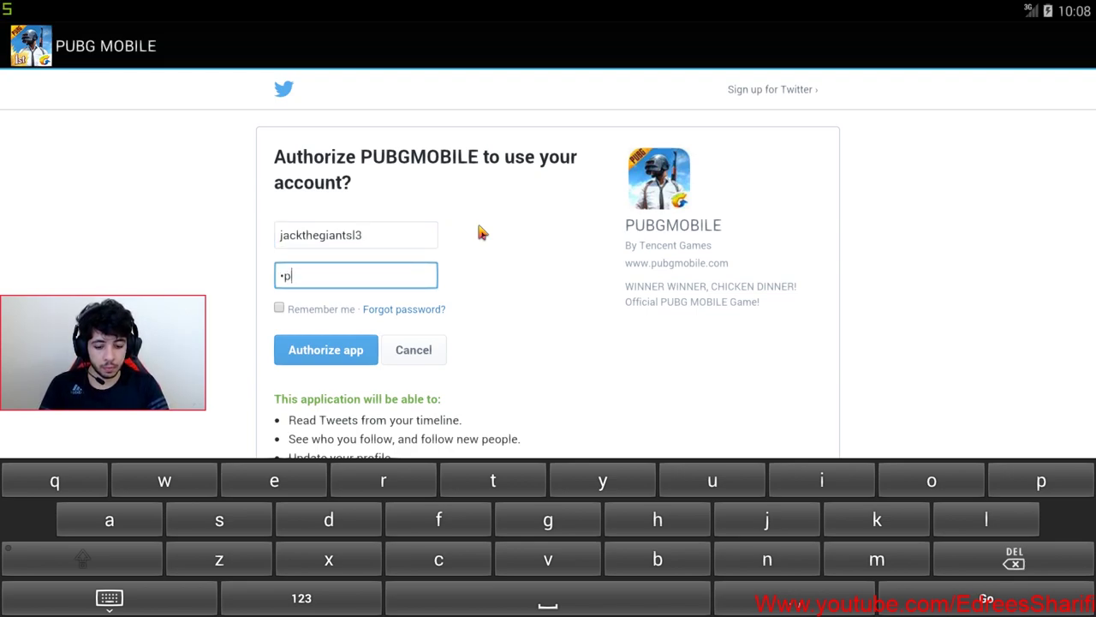
pyautogui.press('Return')
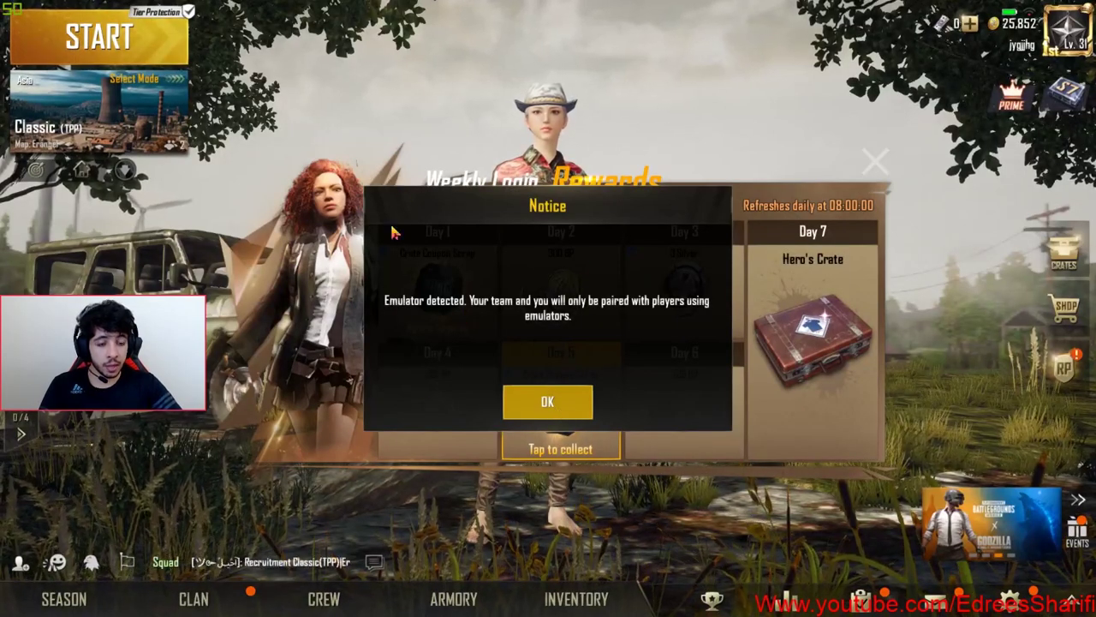
# Dismiss the emulator notice and rewards panels, then open the Graphics settings page
pyautogui.click(548, 402)
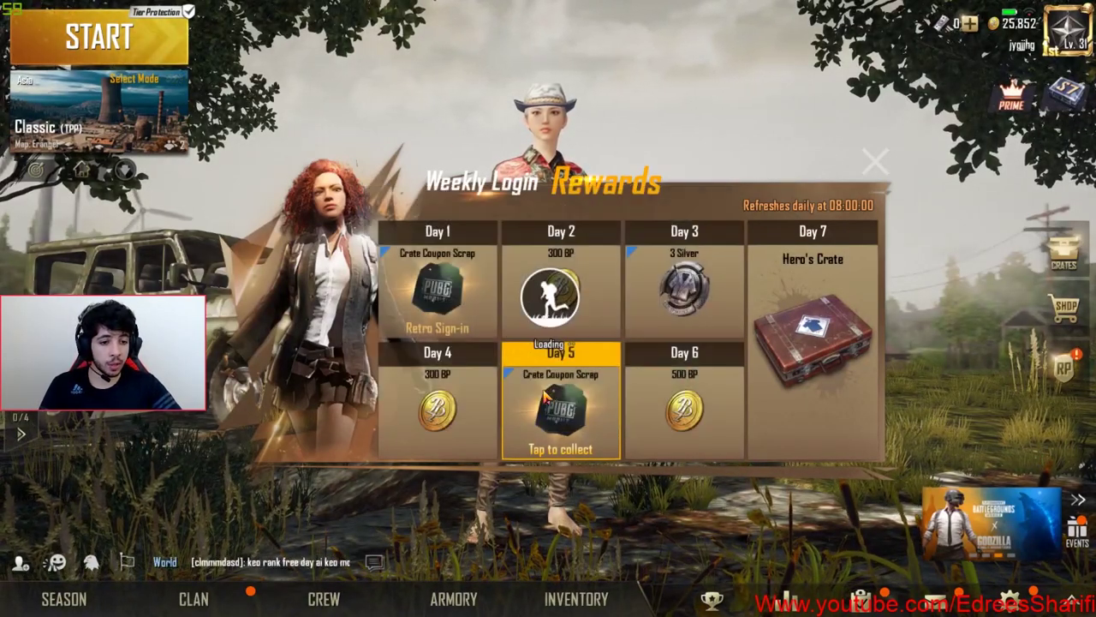
pyautogui.click(875, 161)
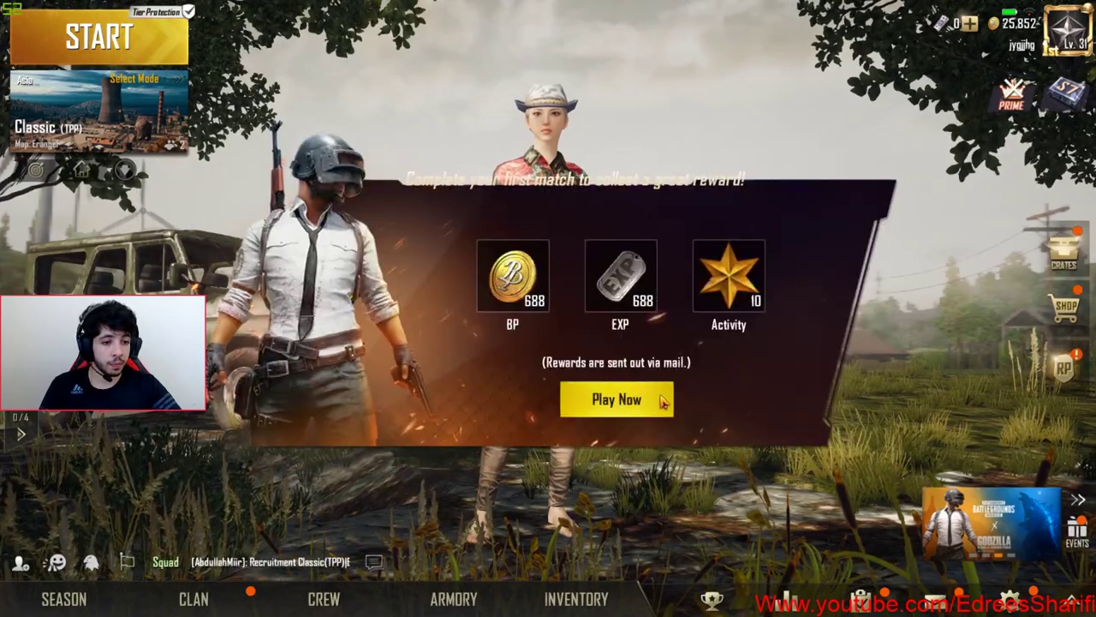
pyautogui.click(906, 199)
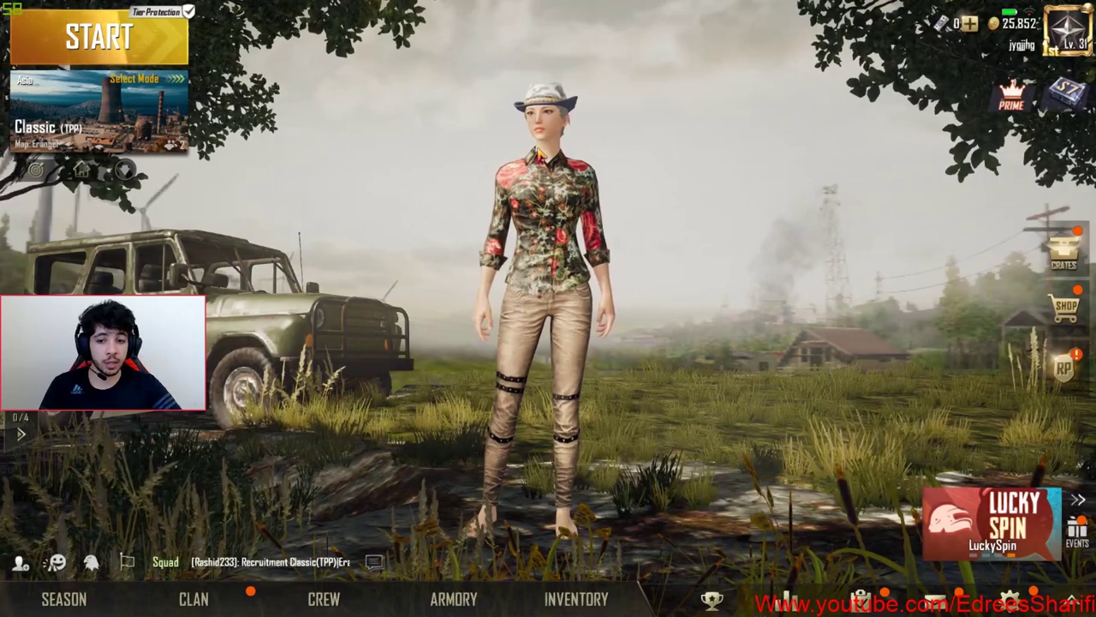
pyautogui.click(994, 603)
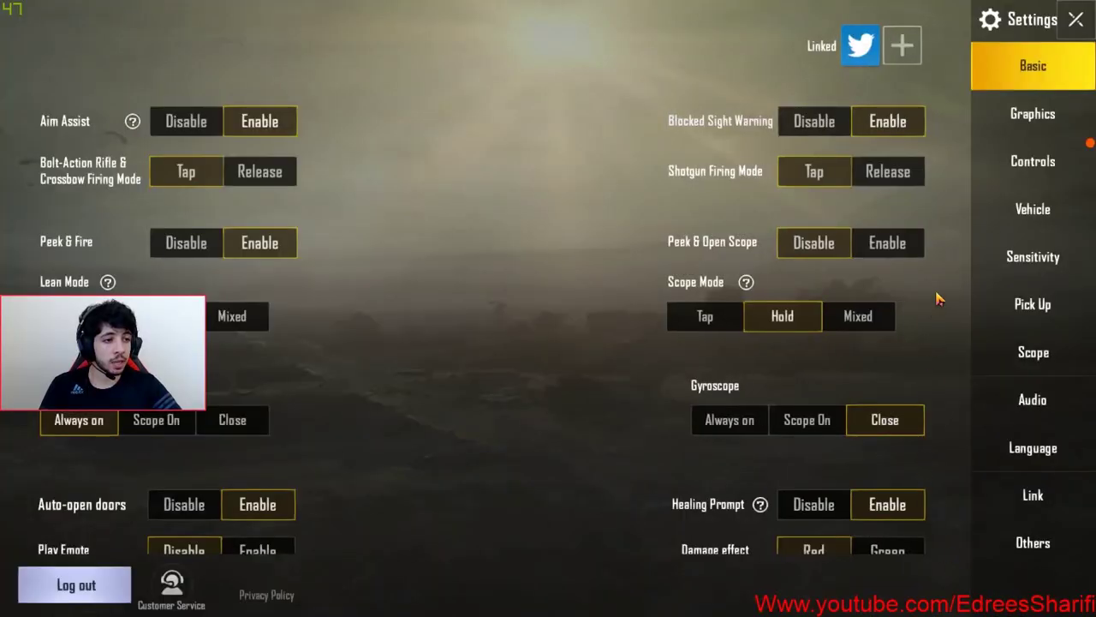
pyautogui.click(1033, 119)
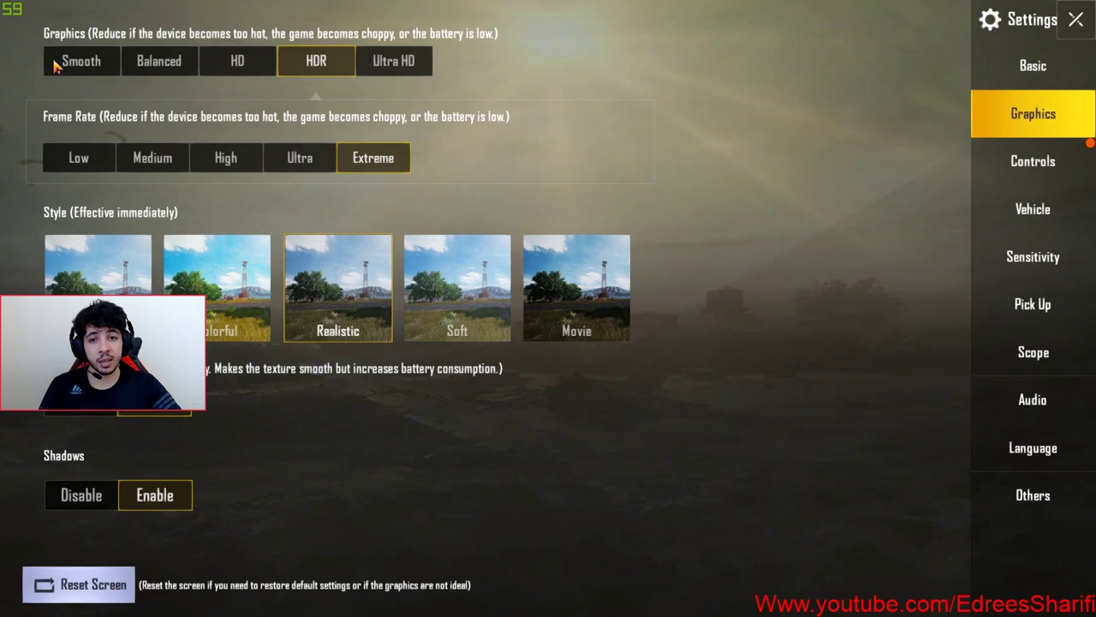
# Set graphics quality to HDR, keeping Frame Rate on Extreme
pyautogui.click(81, 68)
pyautogui.click(165, 71)
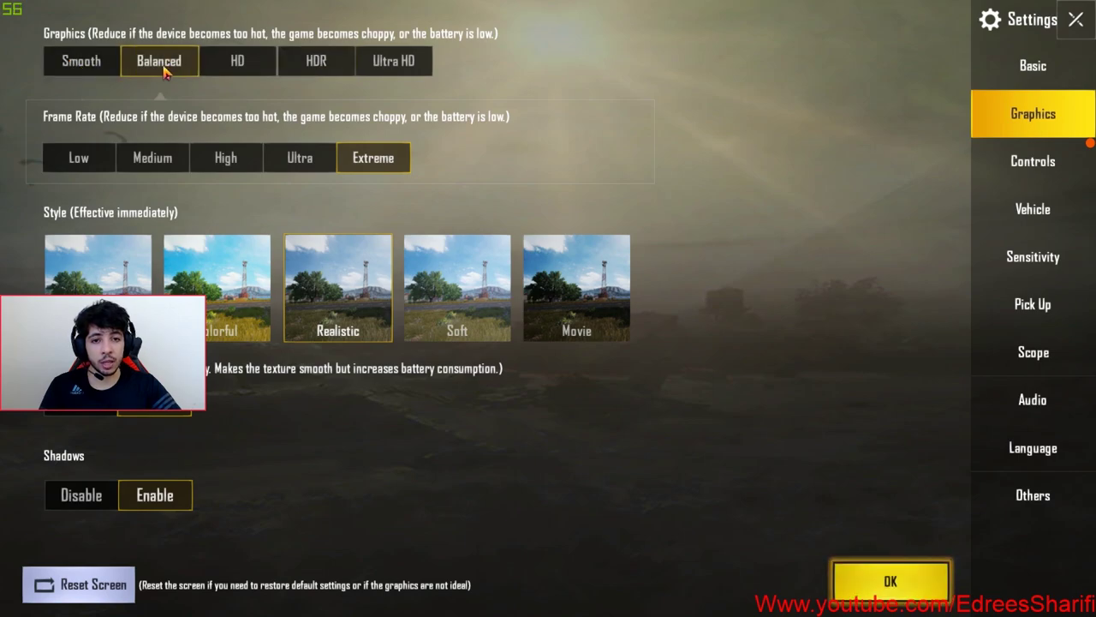
pyautogui.click(323, 66)
pyautogui.click(383, 66)
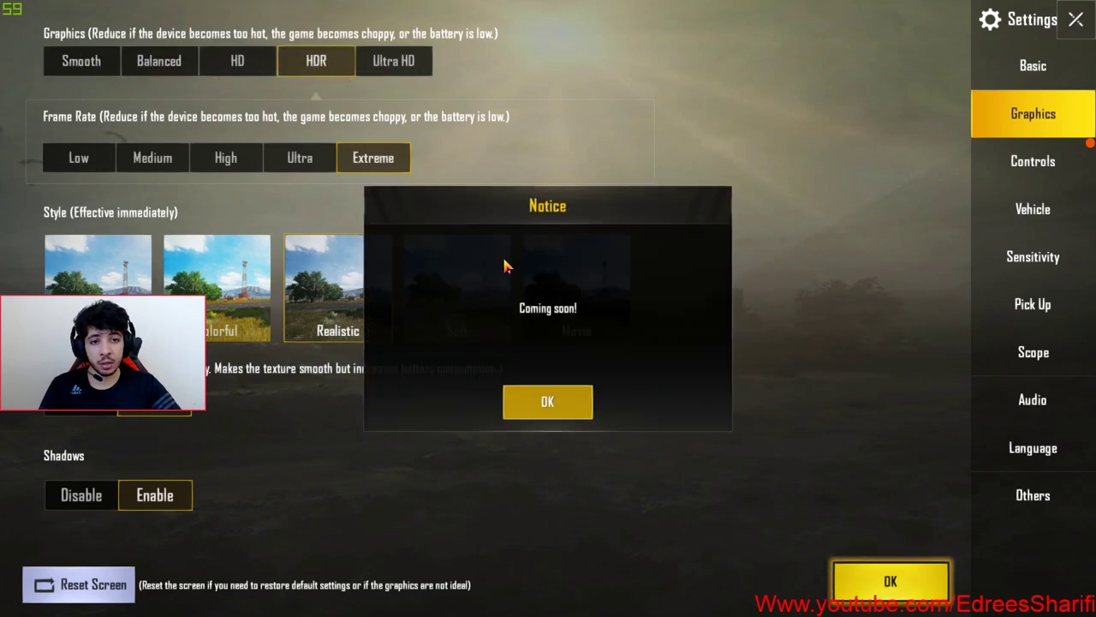
pyautogui.click(514, 401)
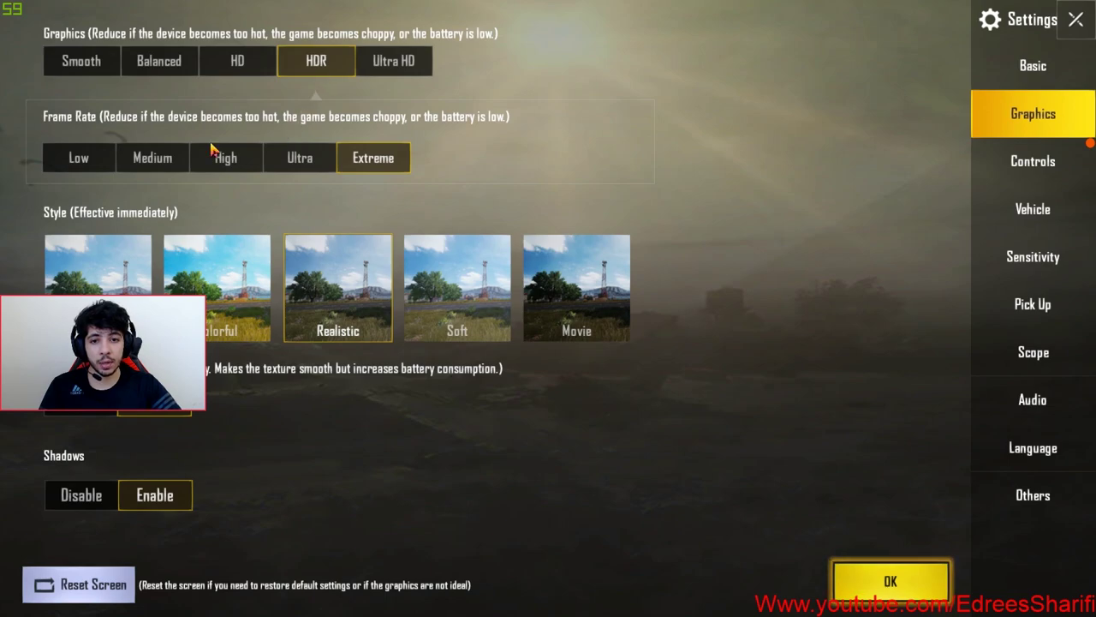